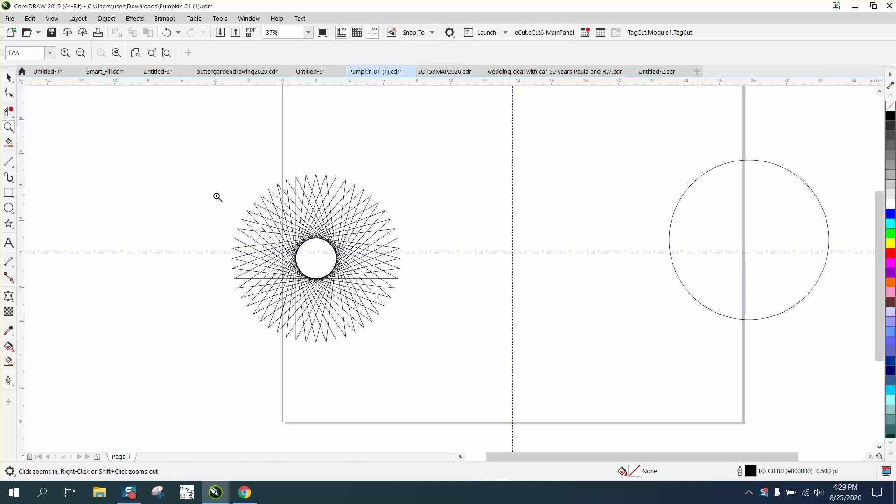
# - Draw a vertical straight line with the 2-Point Line tool and centre it on the page
pyautogui.moveTo(206, 176); pyautogui.dragTo(409, 351)
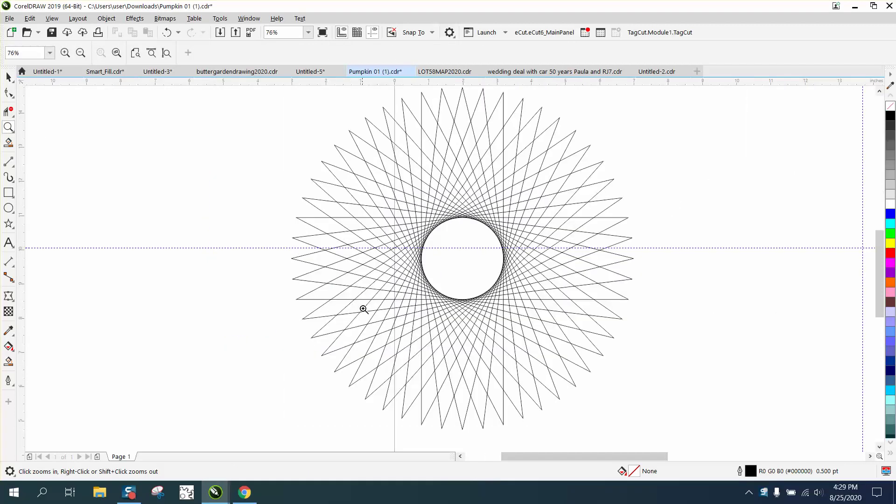
pyautogui.rightClick(396, 246)
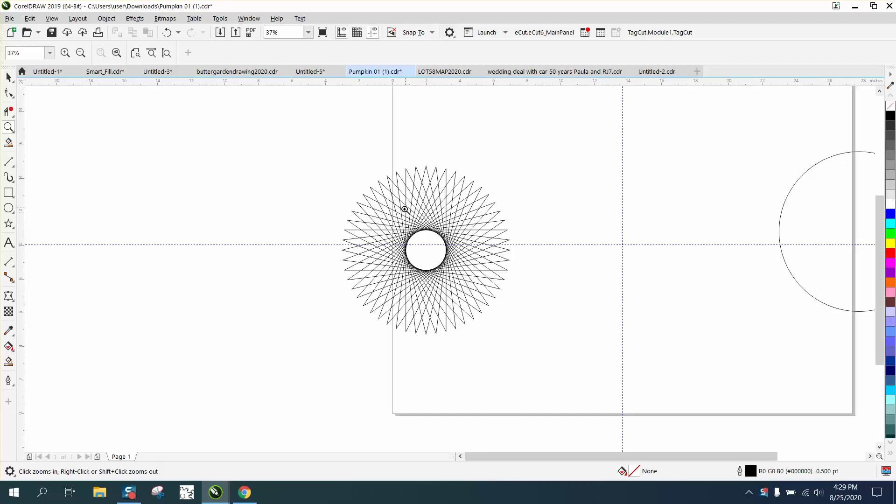
pyautogui.rightClick(359, 203)
pyautogui.moveTo(449, 275); pyautogui.dragTo(449, 275)
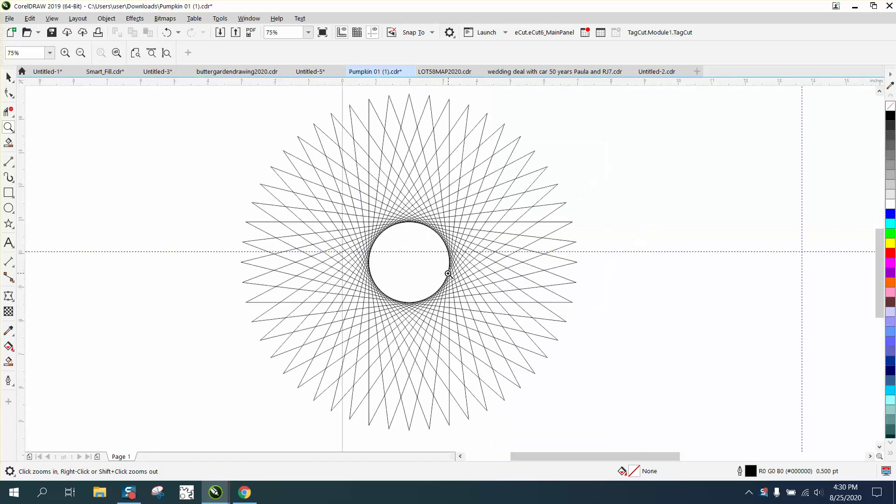
pyautogui.rightClick(376, 212)
pyautogui.rightClick(374, 211)
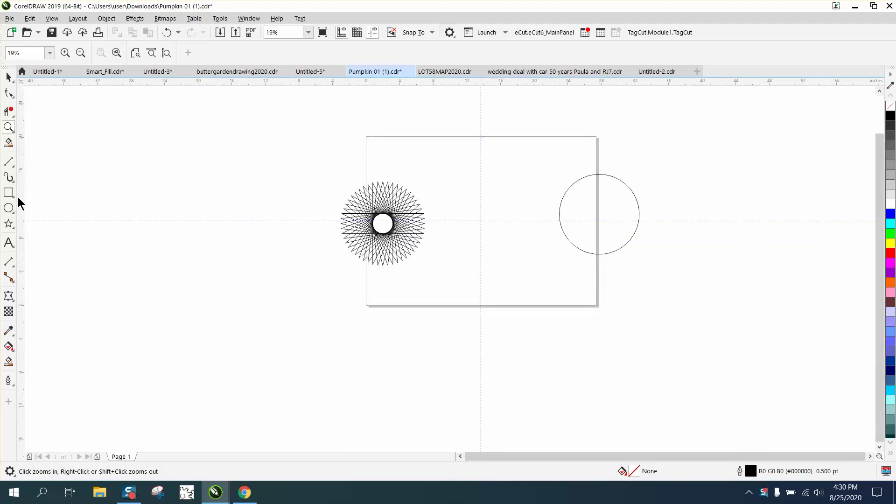
pyautogui.click(13, 167)
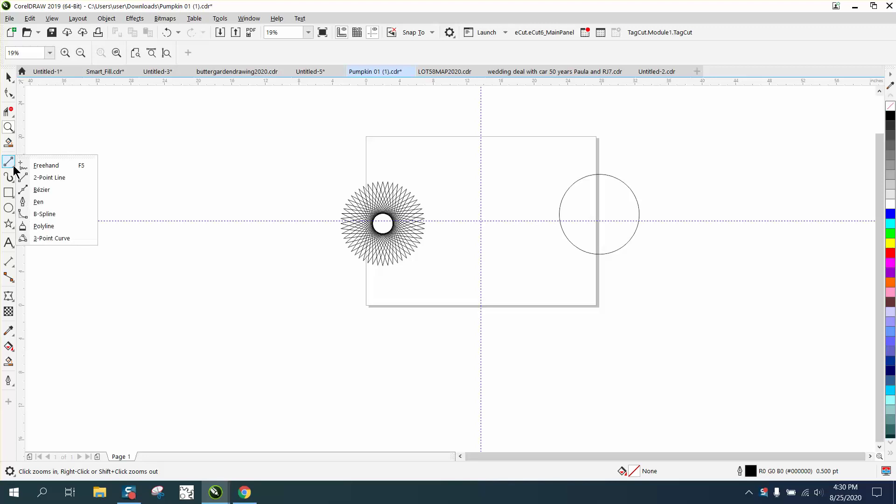
pyautogui.click(44, 177)
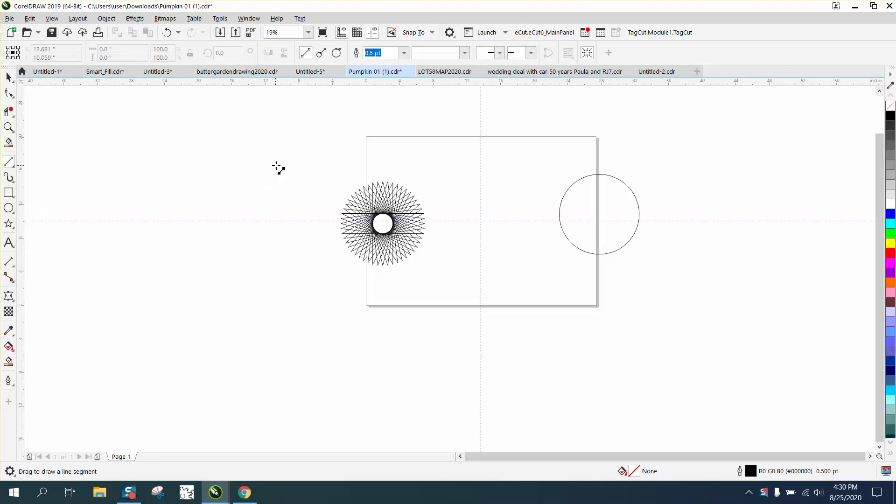
pyautogui.moveTo(278, 166); pyautogui.dragTo(278, 285)
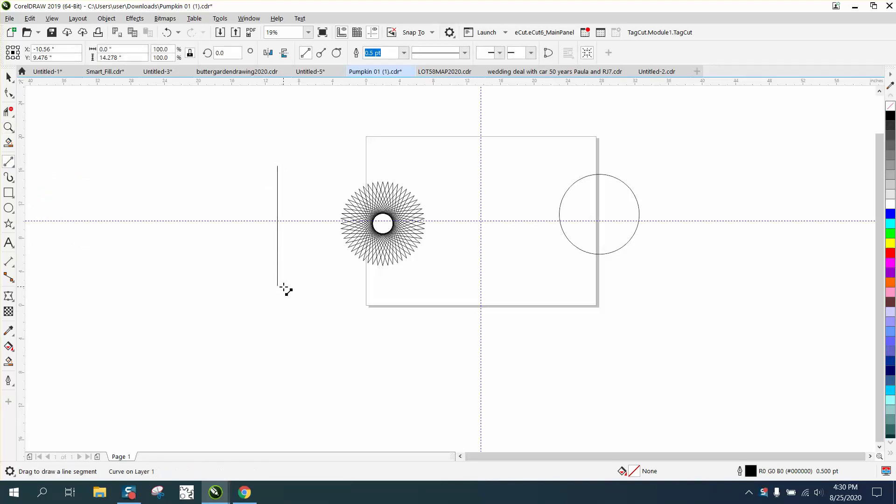
pyautogui.press('p')
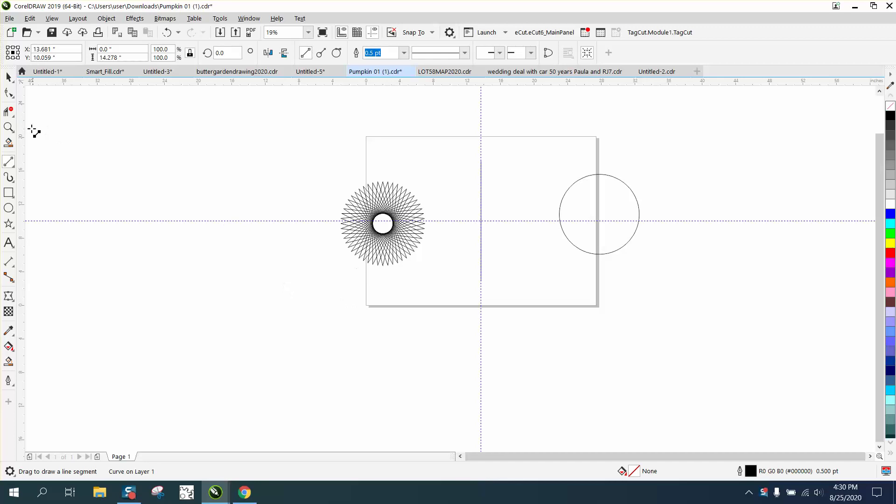
# - Set the nudge distance to 1.0" and nudge the line one inch left
pyautogui.click(9, 128)
pyautogui.moveTo(434, 156); pyautogui.dragTo(596, 320)
pyautogui.press('space')
pyautogui.click(49, 86)
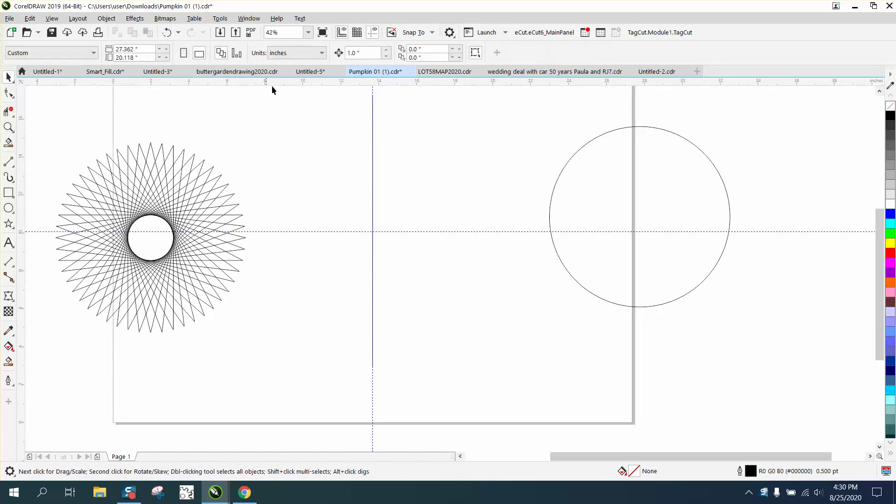
pyautogui.click(355, 52)
pyautogui.write('1.0')
pyautogui.press('Return')
pyautogui.click(372, 151)
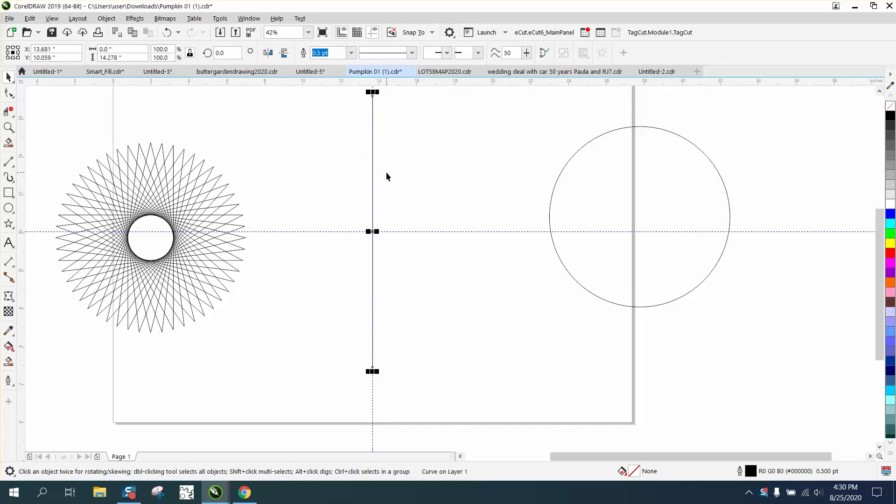
pyautogui.press('Left')
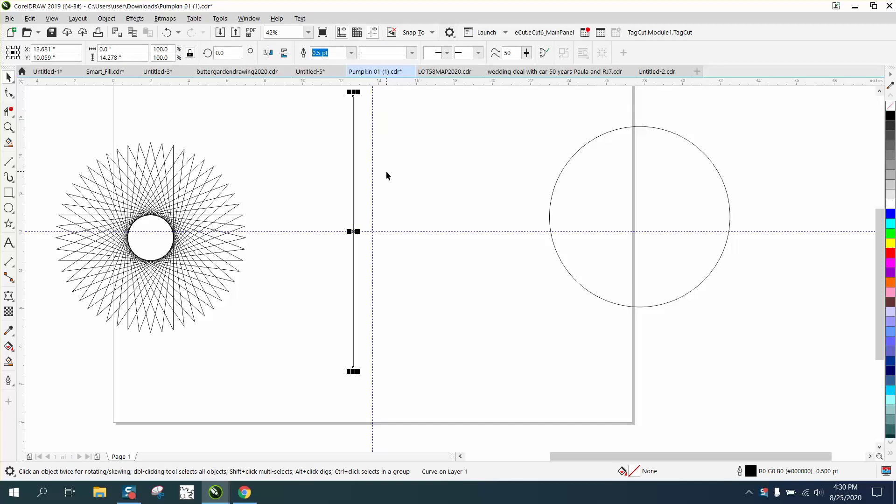
# - Move the line's rotation centre onto the page's vertical centre guide
pyautogui.click(354, 231)
pyautogui.moveTo(354, 231); pyautogui.dragTo(367, 232)
pyautogui.click(360, 224)
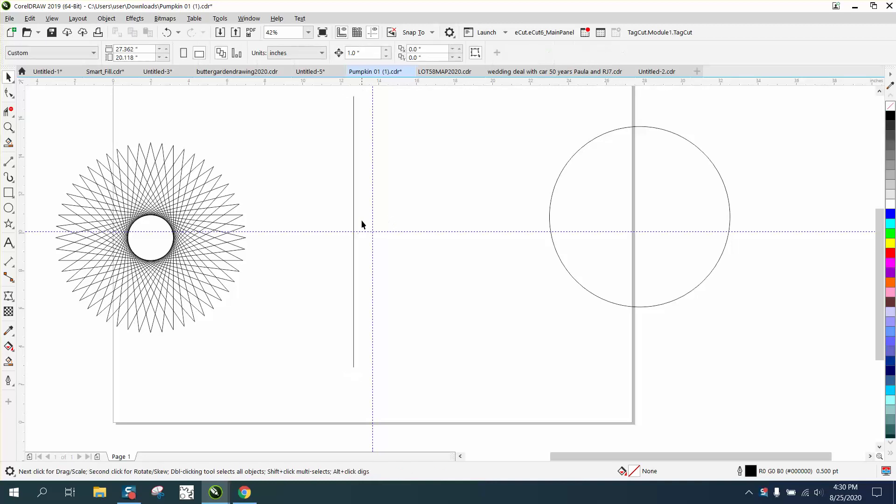
pyautogui.click(354, 225)
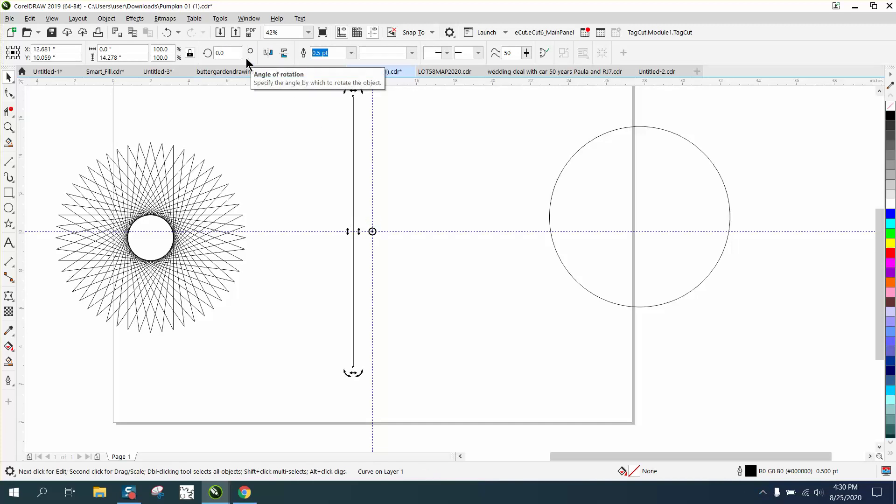
# - Test a 6° rotation with repeated copies, then undo the rotated copies
pyautogui.moveTo(227, 54); pyautogui.dragTo(220, 55)
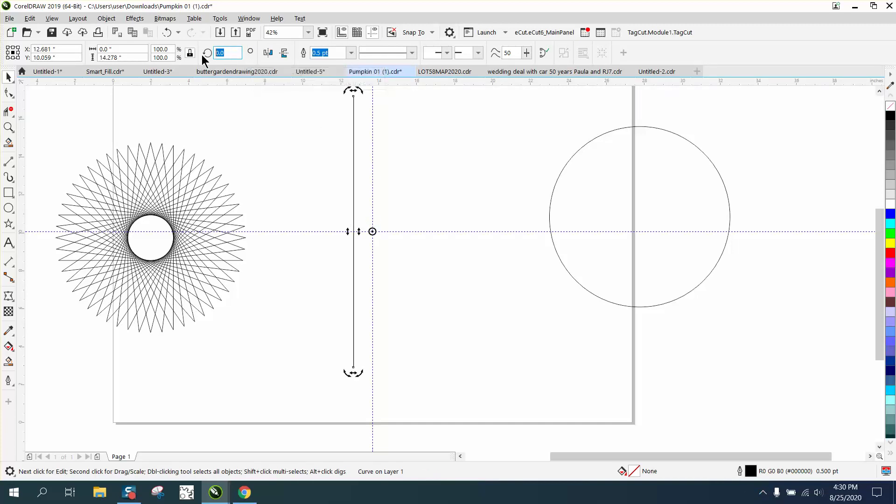
pyautogui.write('6')
pyautogui.press('Return')
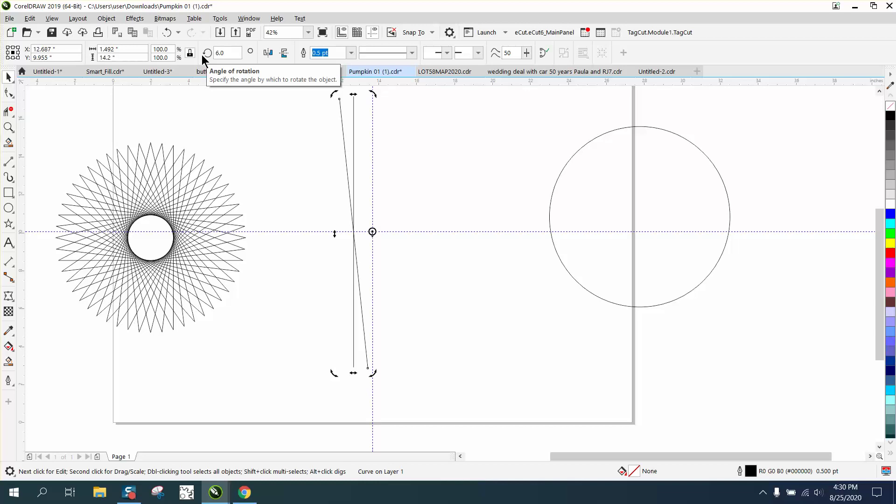
pyautogui.hotkey('ctrl', 'r')
pyautogui.hotkey('ctrl', 'r')
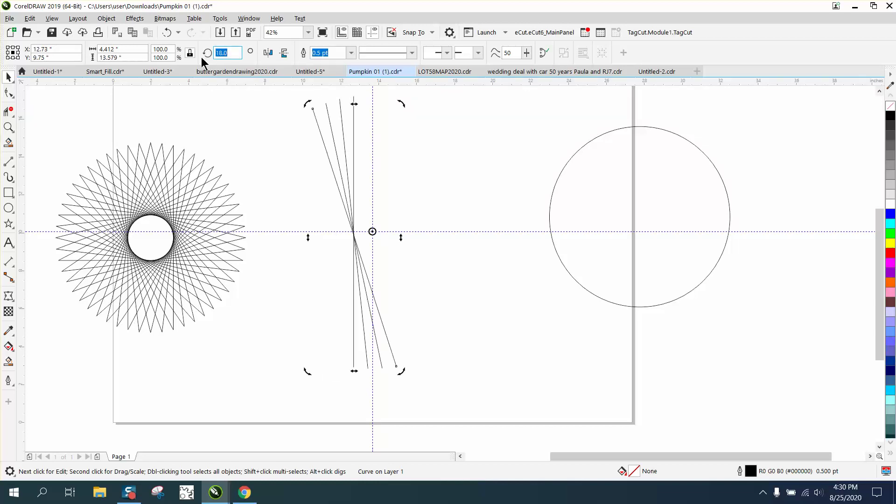
pyautogui.click(168, 32)
pyautogui.click(167, 31)
# - Undo back to the single vertical line, restoring it after a trial delete
pyautogui.click(167, 32)
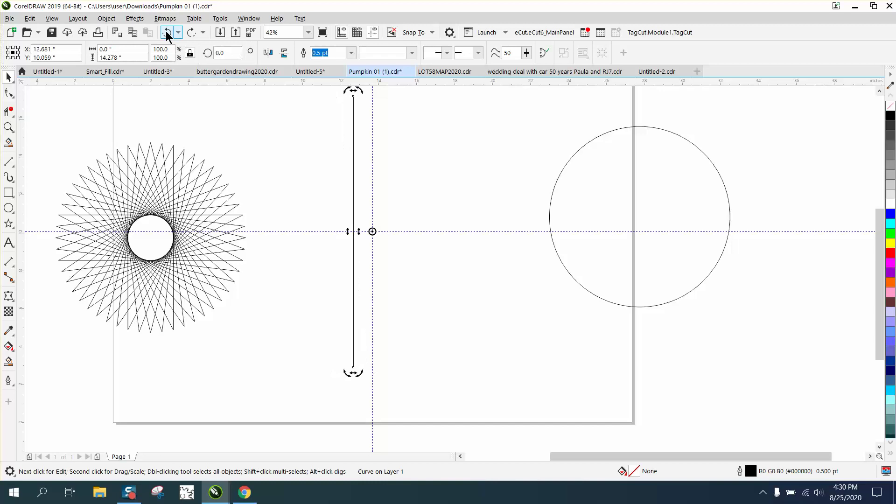
pyautogui.click(385, 113)
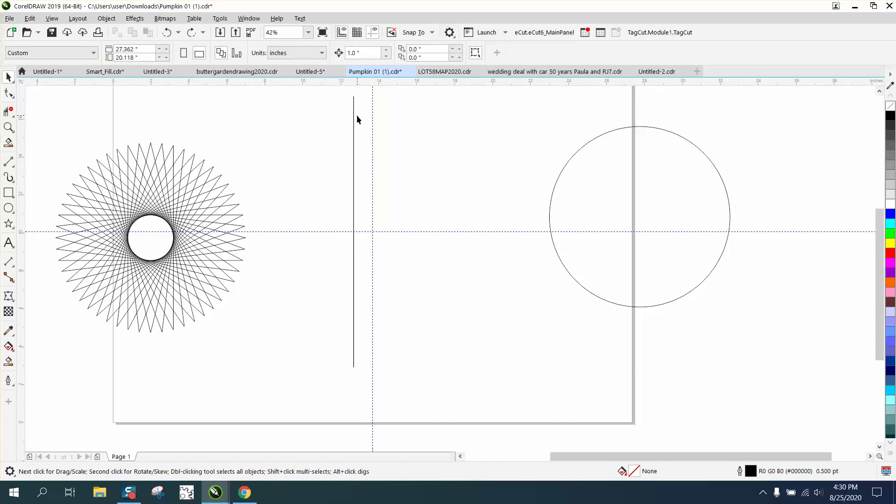
pyautogui.click(353, 119)
pyautogui.press('Delete')
pyautogui.click(168, 31)
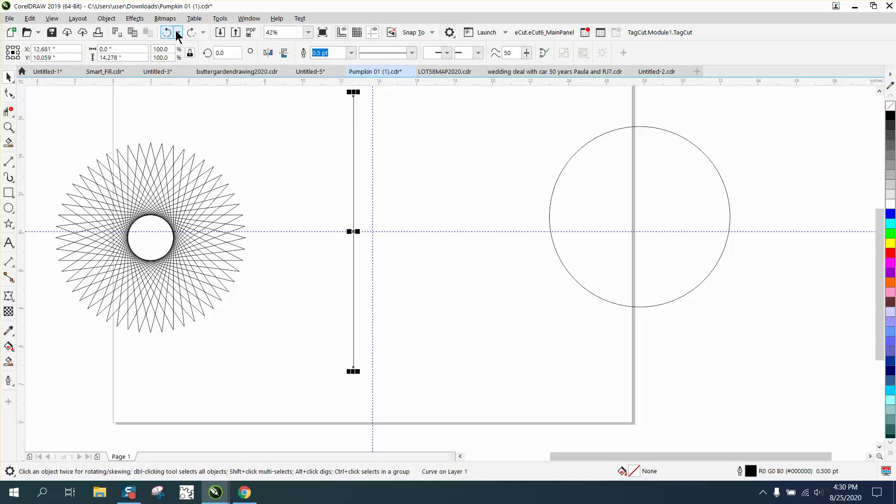
# - Open the Transform docker's Rotate settings with a 6.0° angle and 59 copies
pyautogui.click(249, 19)
pyautogui.moveTo(395, 166)
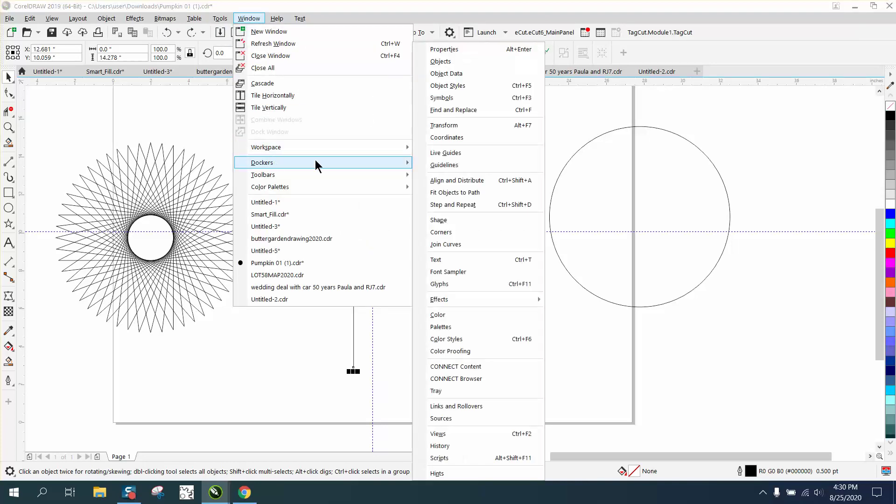
pyautogui.click(436, 126)
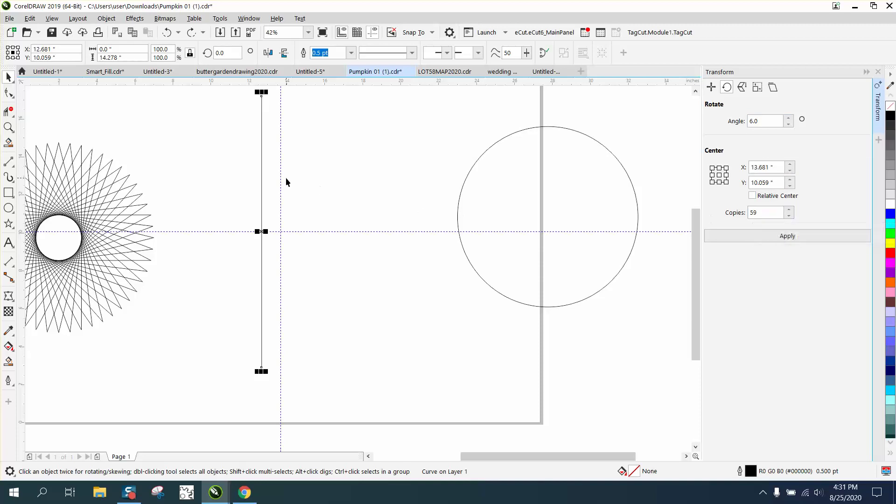
# - Apply the rotation to create 59 copies, then move the older star further left
pyautogui.click(789, 236)
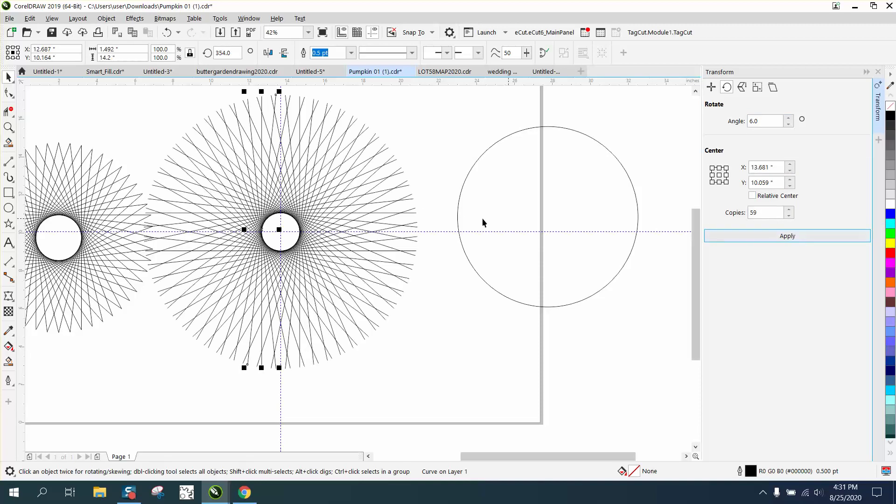
pyautogui.scroll(-2, 257, 219)
pyautogui.moveTo(116, 181); pyautogui.dragTo(217, 269)
pyautogui.moveTo(196, 224); pyautogui.dragTo(145, 211)
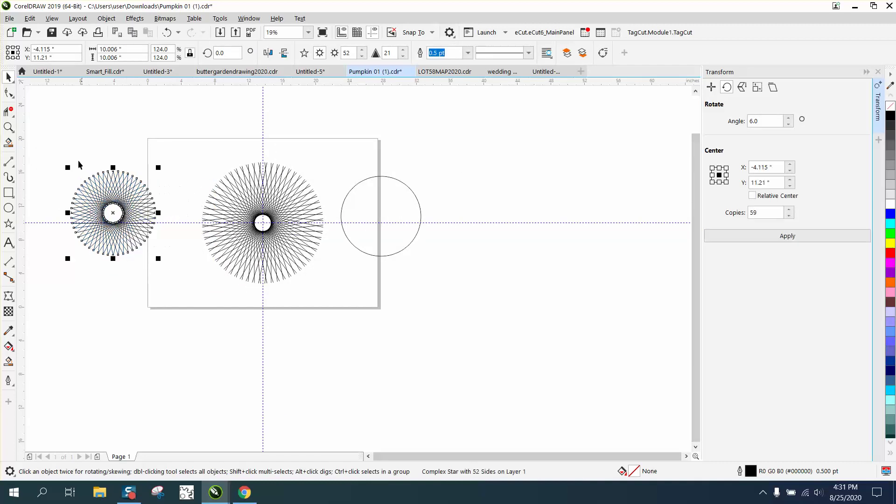
# - Centre the circle on the burst, enlarge it to about 12.6 inches, and intersect it with the lines
pyautogui.click(8, 127)
pyautogui.moveTo(154, 139); pyautogui.dragTo(434, 308)
pyautogui.click(8, 76)
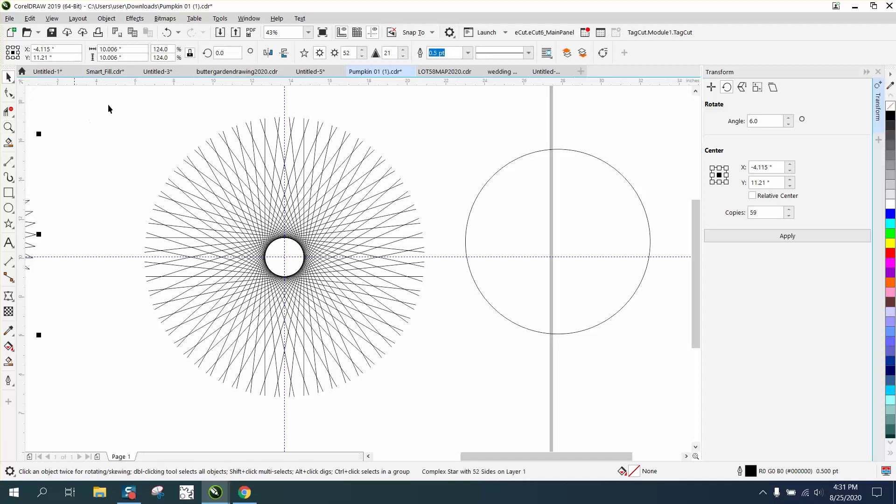
pyautogui.click(527, 208)
pyautogui.scroll(2, 527, 209)
pyautogui.scroll(-2, 526, 209)
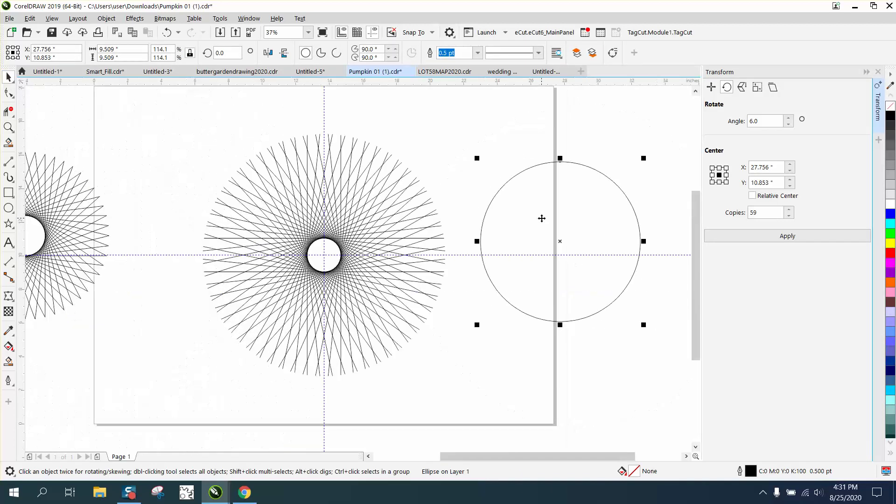
pyautogui.press('p')
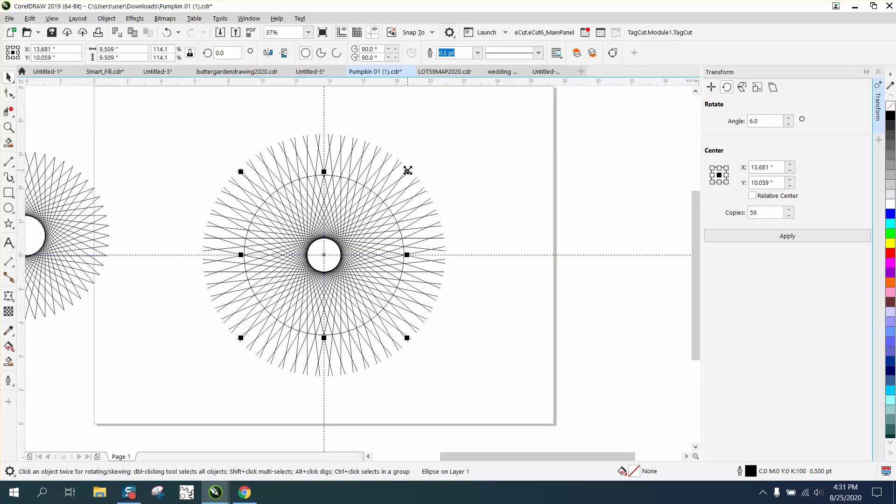
pyautogui.moveTo(407, 170); pyautogui.dragTo(433, 145)
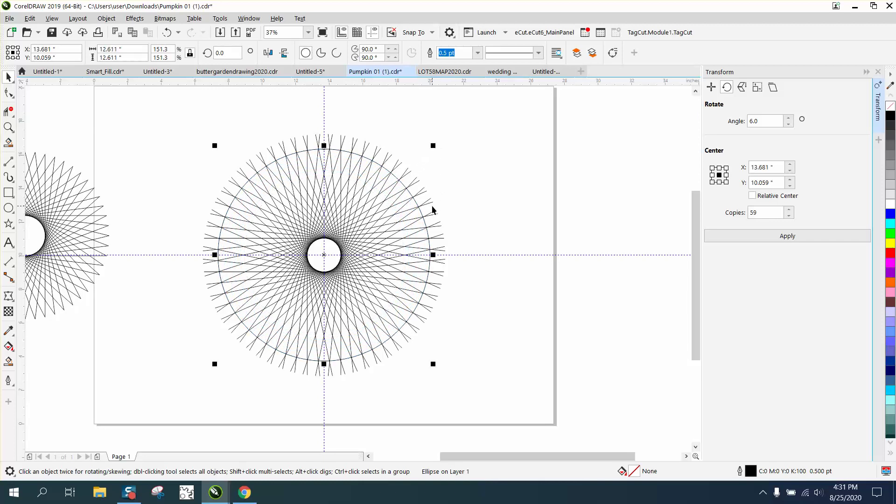
pyautogui.moveTo(171, 135); pyautogui.dragTo(507, 409)
pyautogui.click(356, 55)
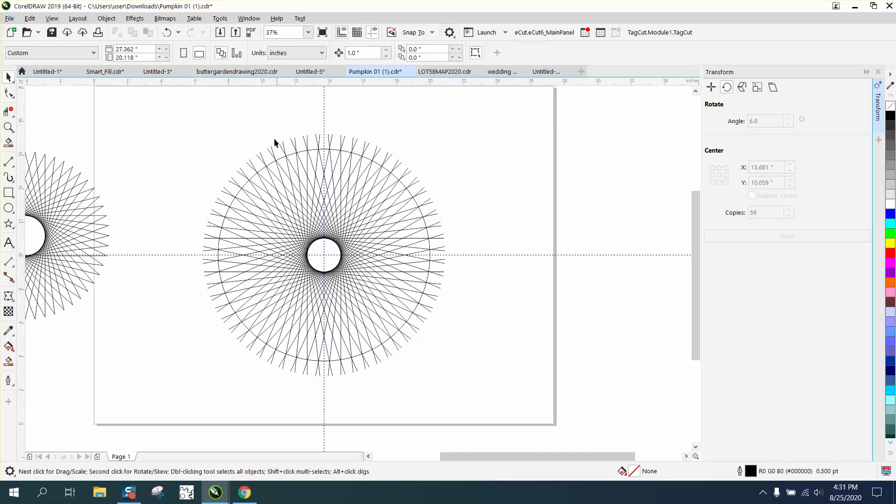
# - Undo the intersect, paste the large circle back, and group the 60 burst lines
pyautogui.click(166, 33)
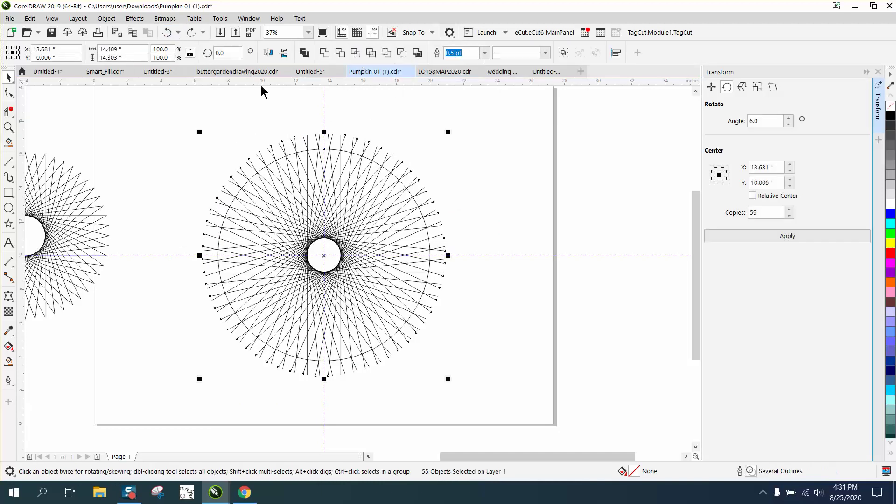
pyautogui.click(394, 178)
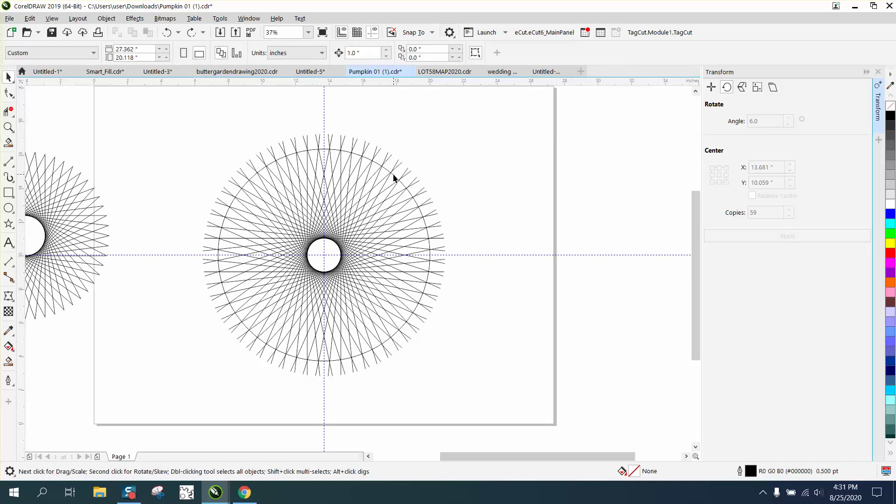
pyautogui.hotkey('ctrl', 'v')
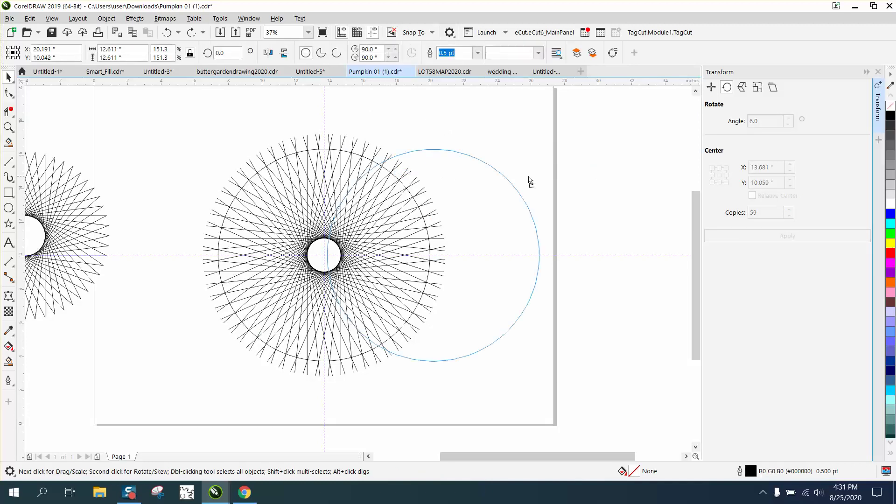
pyautogui.moveTo(198, 115); pyautogui.dragTo(497, 396)
pyautogui.click(115, 21)
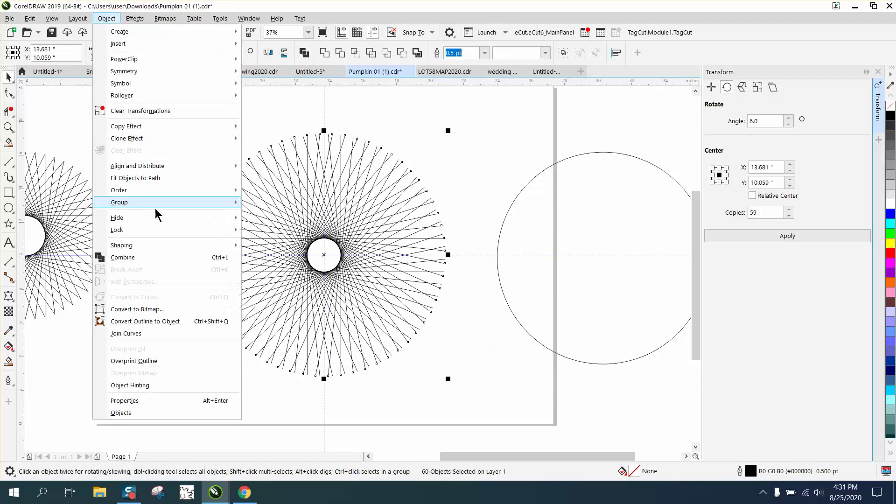
pyautogui.moveTo(226, 188)
pyautogui.click(257, 188)
# - Centre the large circle on the page and select the starburst group
pyautogui.click(513, 223)
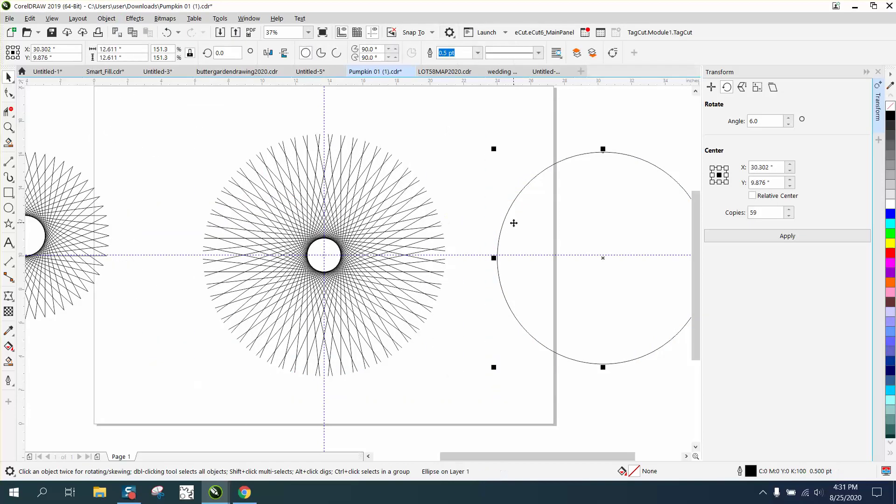
pyautogui.press('p')
pyautogui.moveTo(185, 122); pyautogui.dragTo(289, 281)
pyautogui.moveTo(543, 391); pyautogui.dragTo(543, 392)
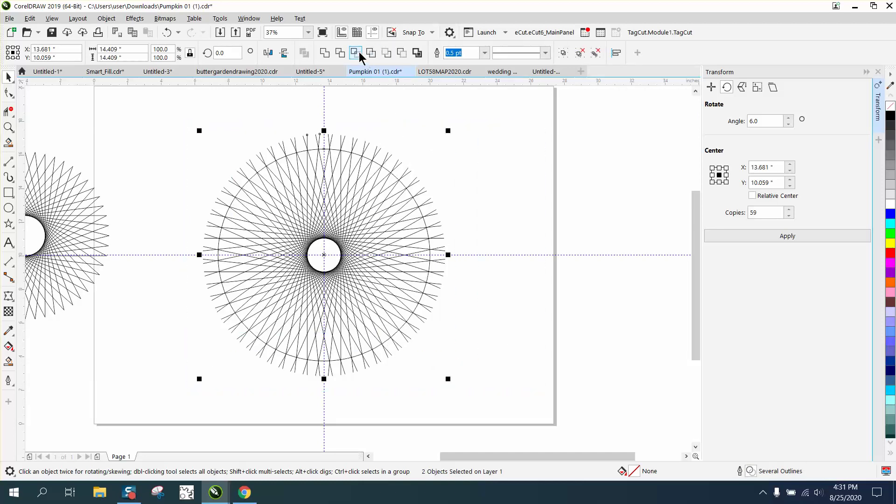
# - Drop a copy of the starburst group right of the page and zoom in to check its line tips
pyautogui.scroll(-2, 346, 187)
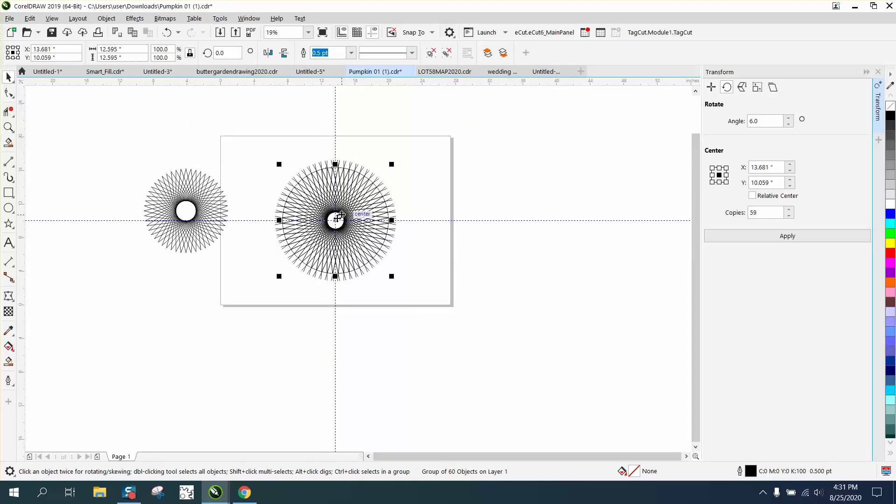
pyautogui.moveTo(355, 224); pyautogui.dragTo(511, 227)
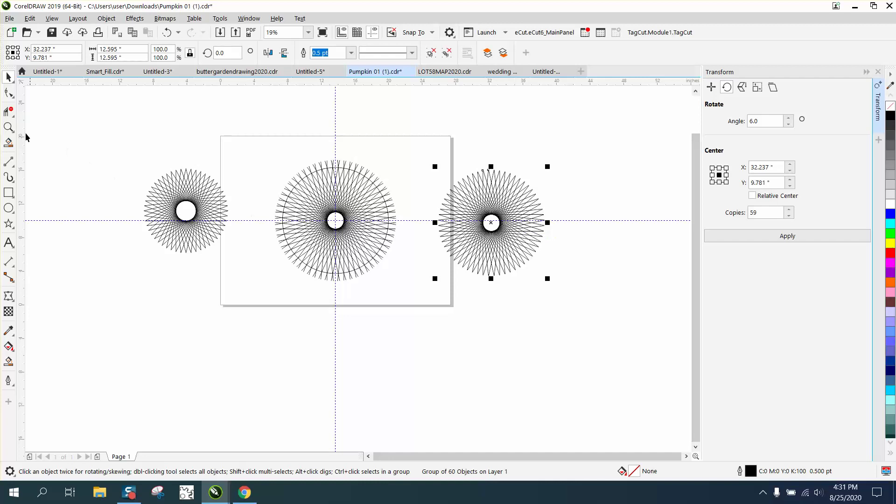
pyautogui.press('z')
pyautogui.moveTo(477, 171); pyautogui.dragTo(511, 190)
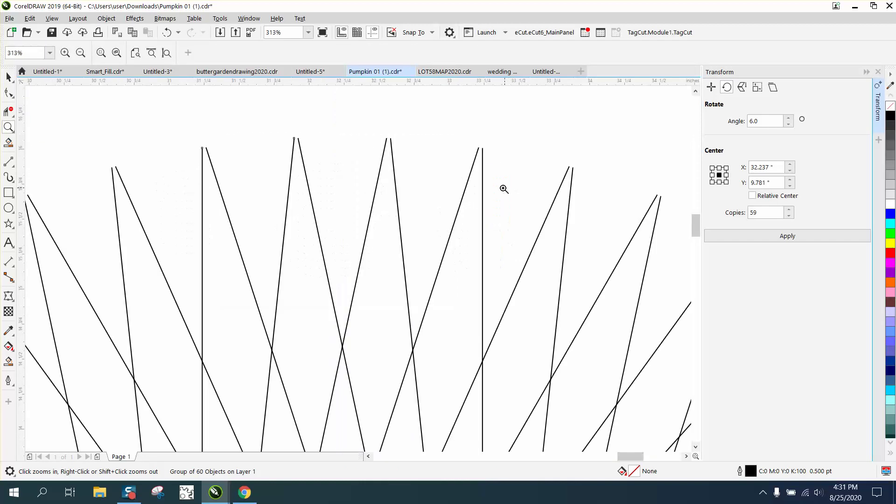
pyautogui.moveTo(377, 130); pyautogui.dragTo(408, 153)
pyautogui.rightClick(282, 183)
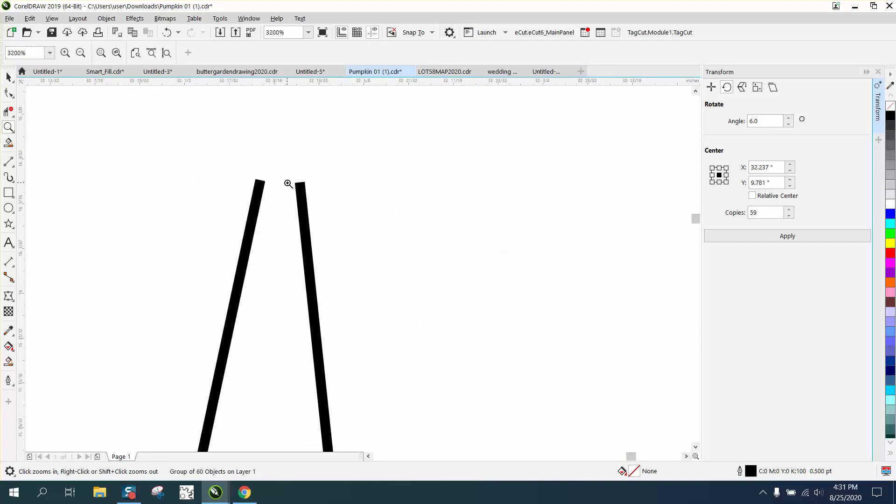
pyautogui.scroll(-7, 288, 183)
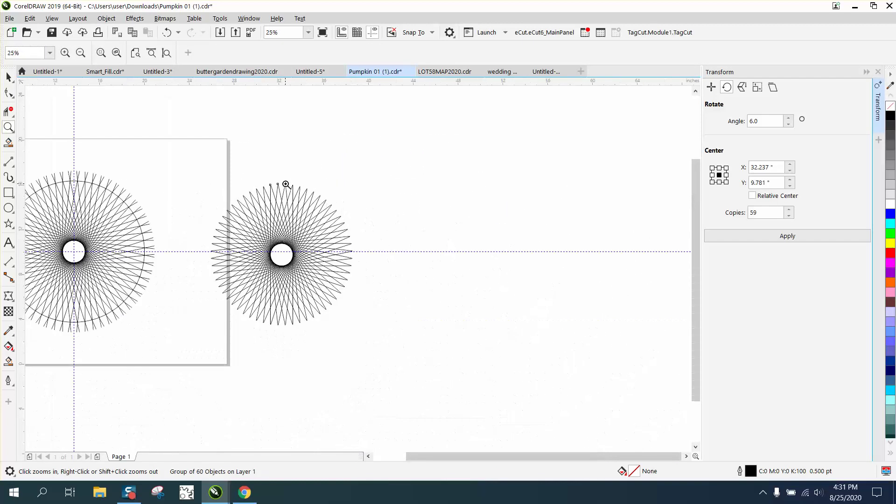
pyautogui.scroll(4, 293, 199)
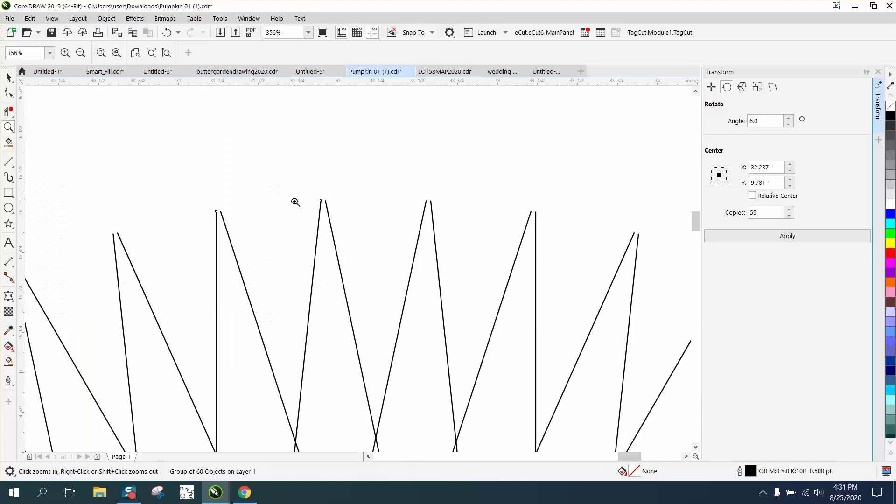
pyautogui.scroll(-3, 294, 199)
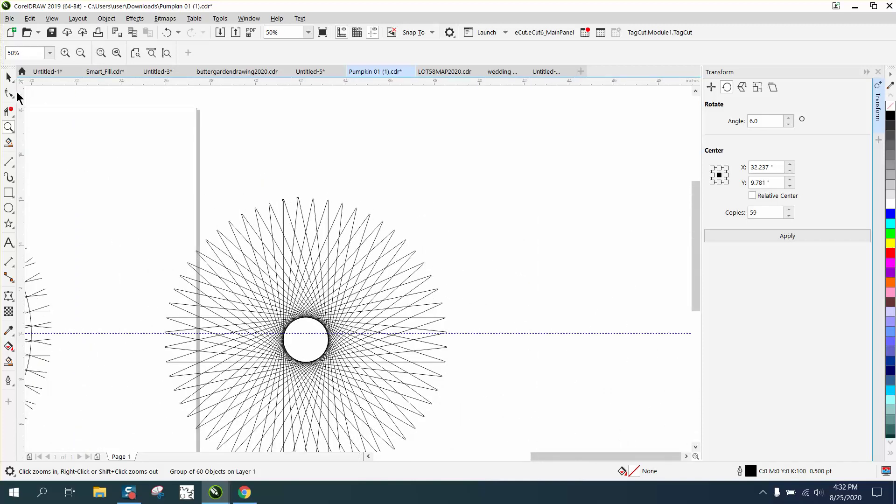
# - Ungroup the starburst copy beside the page into 60 separate lines
pyautogui.click(13, 92)
pyautogui.press('space')
pyautogui.scroll(-1, 302, 171)
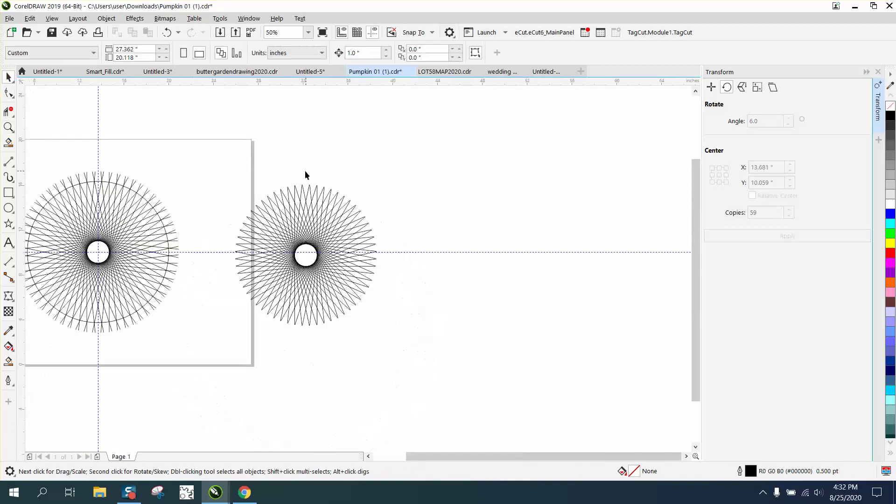
pyautogui.moveTo(410, 340); pyautogui.dragTo(410, 340)
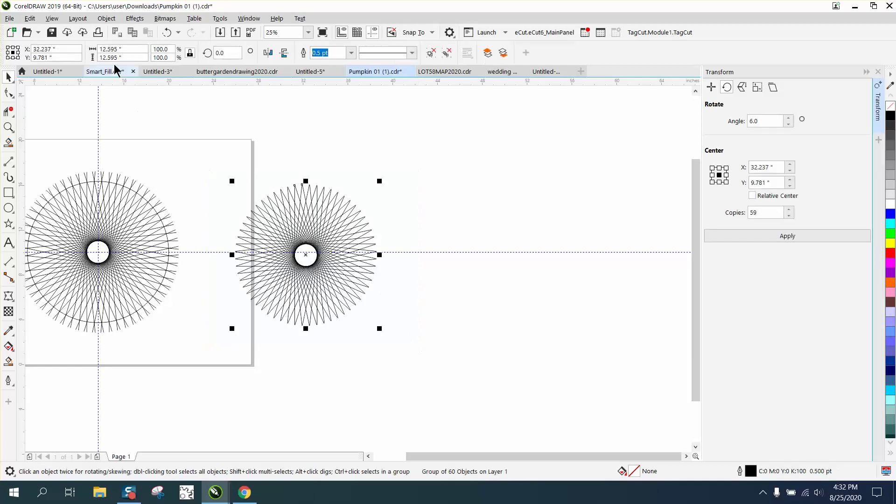
pyautogui.click(107, 19)
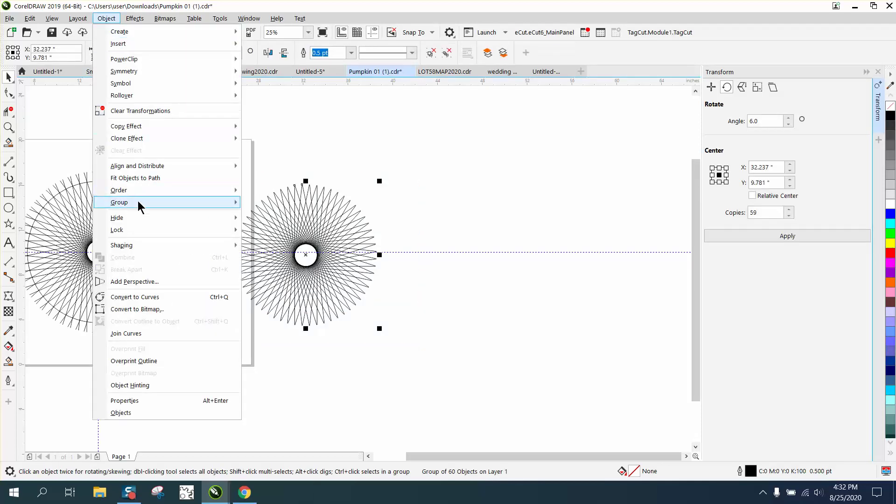
pyautogui.moveTo(140, 204)
pyautogui.click(250, 218)
pyautogui.press('space')
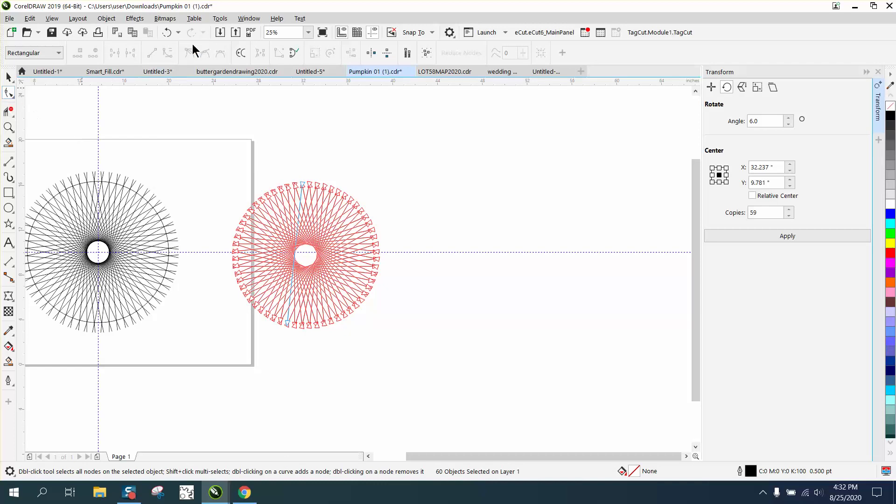
# - Close the Transform docker and open the Join Curves docker
pyautogui.click(877, 71)
pyautogui.click(249, 18)
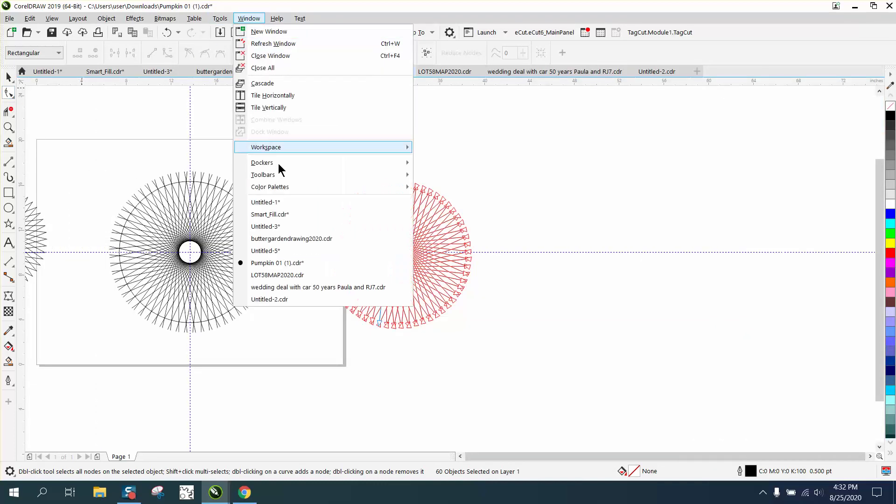
pyautogui.moveTo(278, 165)
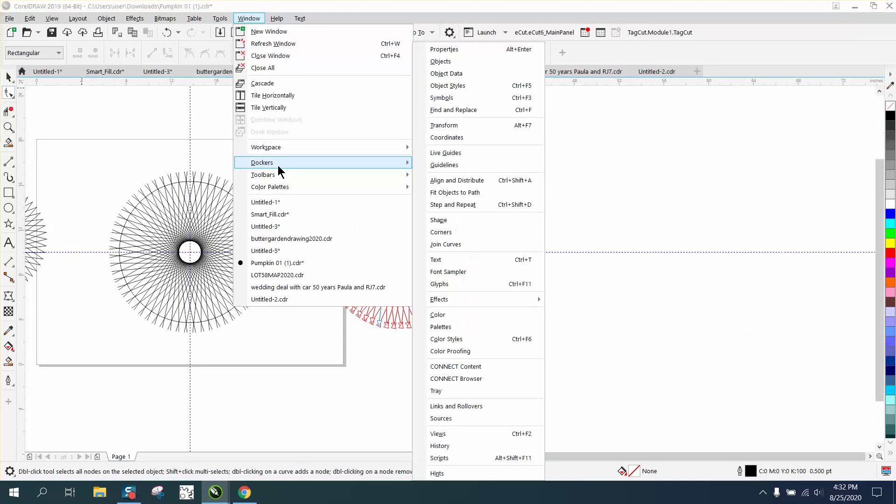
pyautogui.click(452, 243)
# - Join all nodes of the right starburst with 0.25-inch Extend tolerance into 3 curves
pyautogui.moveTo(300, 159); pyautogui.dragTo(394, 339)
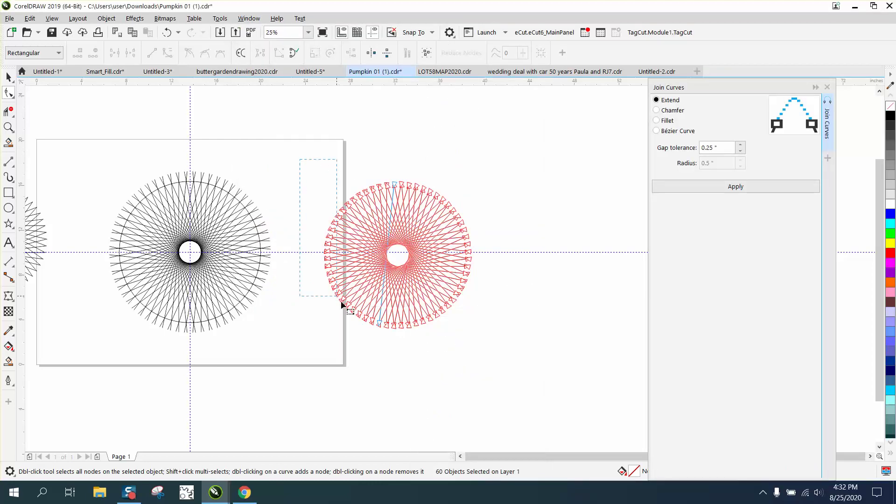
pyautogui.moveTo(551, 365); pyautogui.dragTo(552, 365)
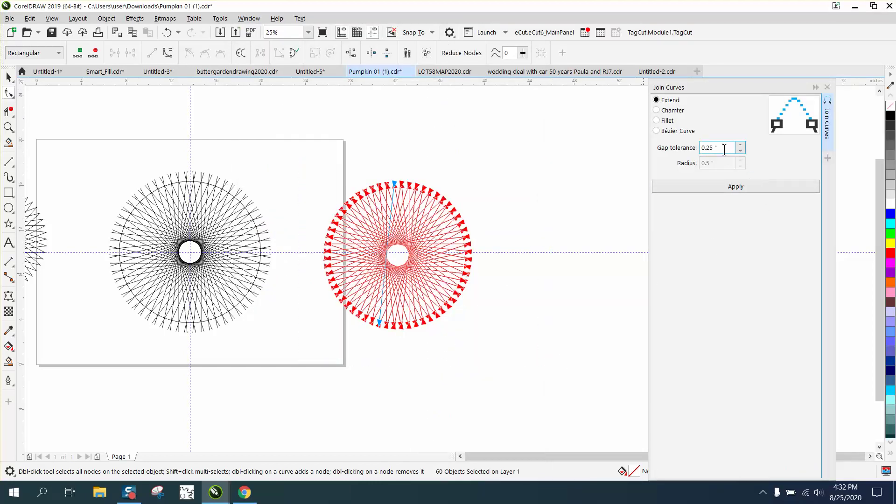
pyautogui.click(741, 186)
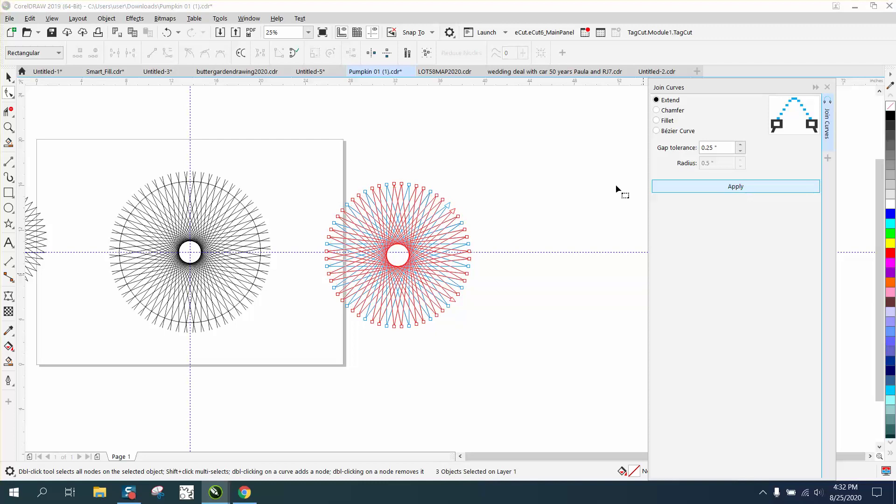
pyautogui.click(8, 127)
pyautogui.moveTo(471, 225); pyautogui.dragTo(471, 225)
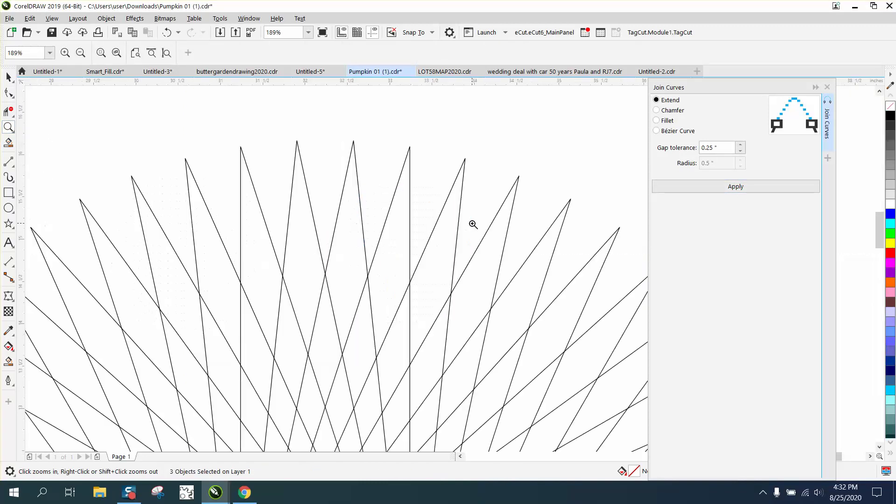
pyautogui.scroll(-3, 274, 170)
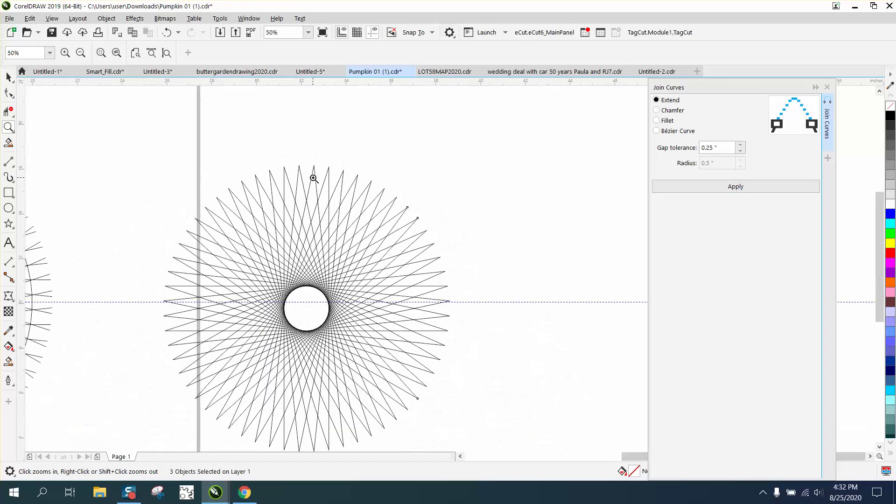
pyautogui.scroll(-4, 345, 220)
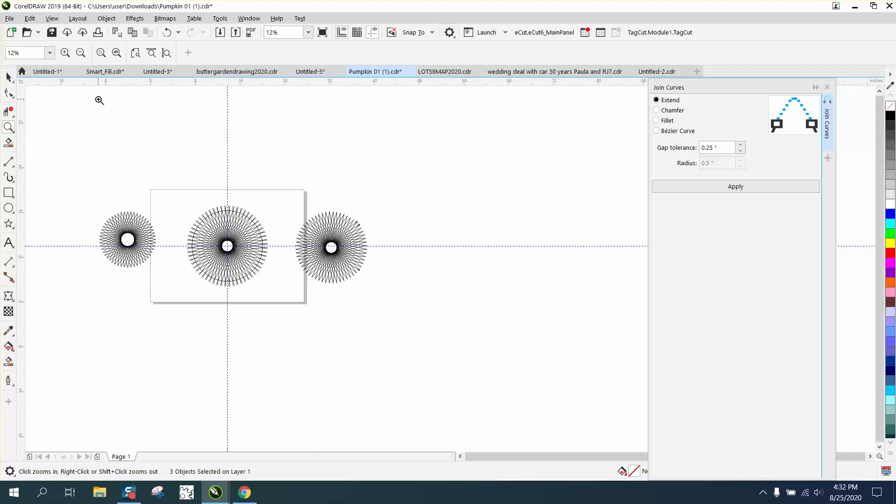
# - Move both 60-line starbursts past the page's right edge, leaving the page empty, and pick the Star tool
pyautogui.click(9, 78)
pyautogui.moveTo(190, 195); pyautogui.dragTo(416, 339)
pyautogui.moveTo(321, 246); pyautogui.dragTo(522, 248)
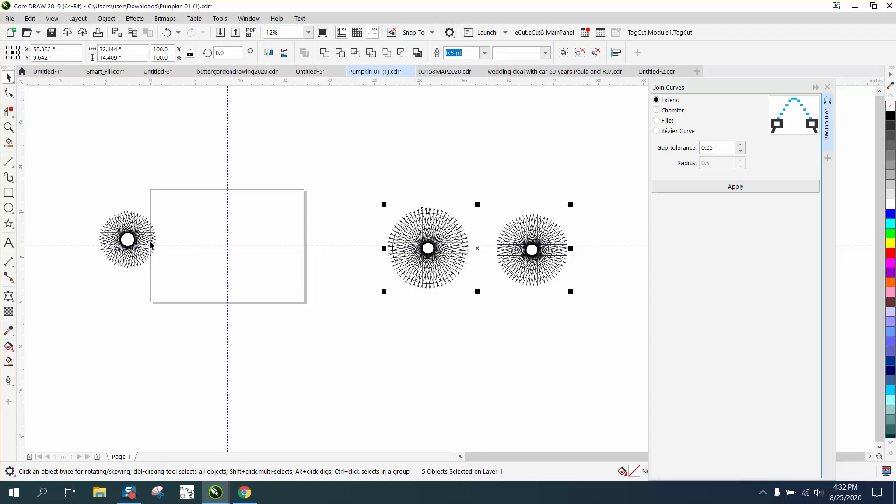
pyautogui.click(14, 228)
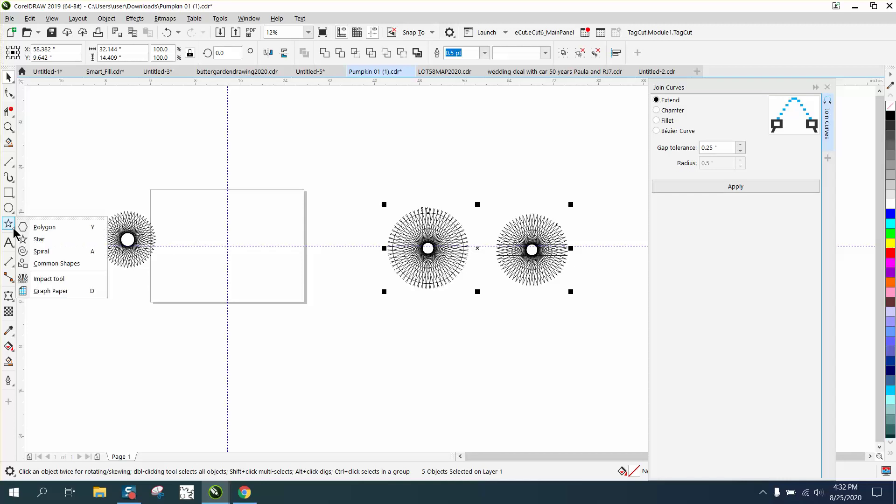
pyautogui.click(39, 239)
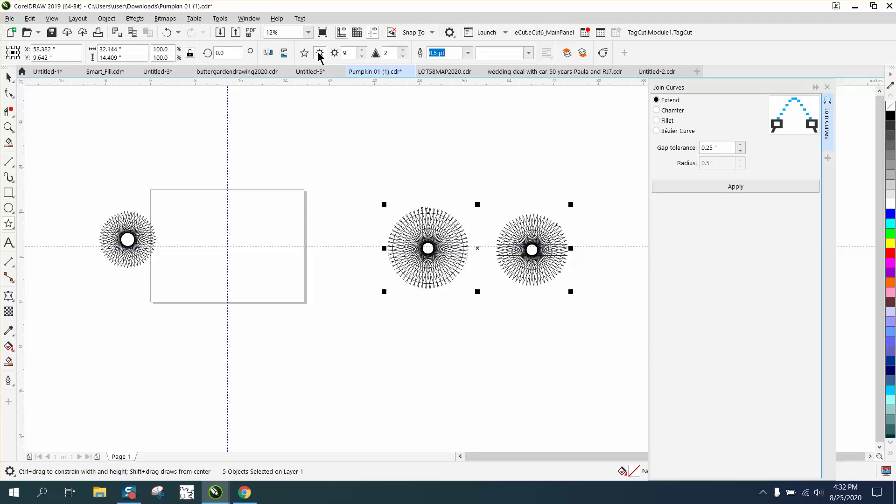
# - Drag out a complex star centred on the guide crossing and begin raising its point count
pyautogui.moveTo(255, 214); pyautogui.dragTo(205, 294)
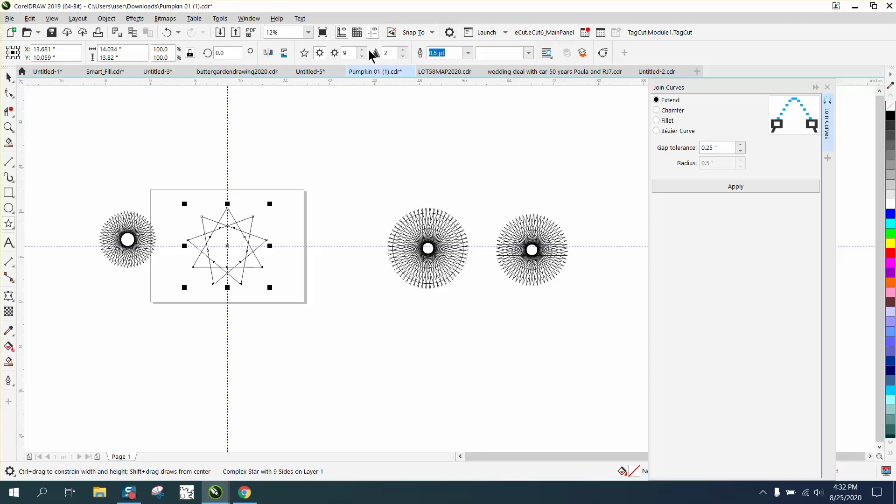
pyautogui.click(403, 50)
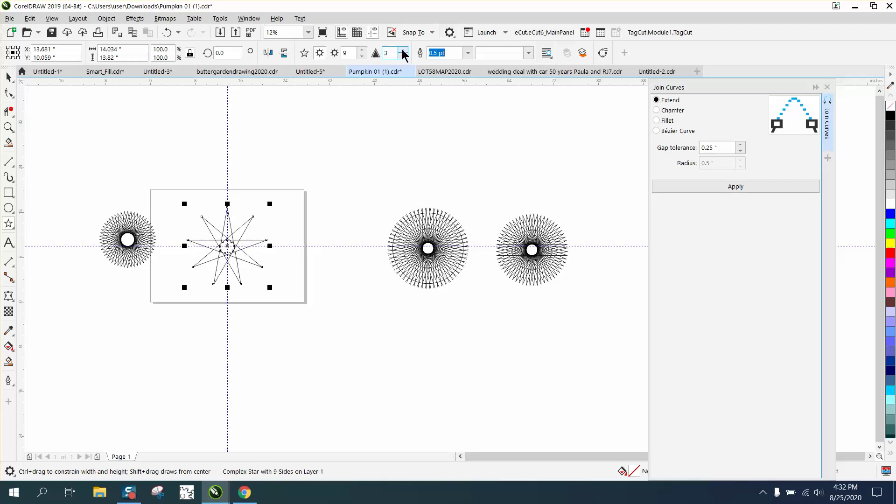
pyautogui.click(362, 50)
pyautogui.click(363, 50)
pyautogui.click(362, 50)
pyautogui.click(362, 49)
pyautogui.click(362, 49)
pyautogui.click(363, 49)
pyautogui.click(362, 49)
pyautogui.click(363, 49)
pyautogui.click(362, 50)
pyautogui.click(363, 50)
pyautogui.click(363, 49)
pyautogui.click(363, 49)
pyautogui.click(363, 49)
pyautogui.click(363, 50)
pyautogui.click(364, 50)
pyautogui.click(363, 49)
pyautogui.click(363, 50)
pyautogui.click(363, 50)
pyautogui.click(363, 49)
pyautogui.click(363, 50)
pyautogui.click(363, 50)
pyautogui.click(364, 49)
pyautogui.click(363, 49)
pyautogui.click(362, 49)
pyautogui.click(362, 50)
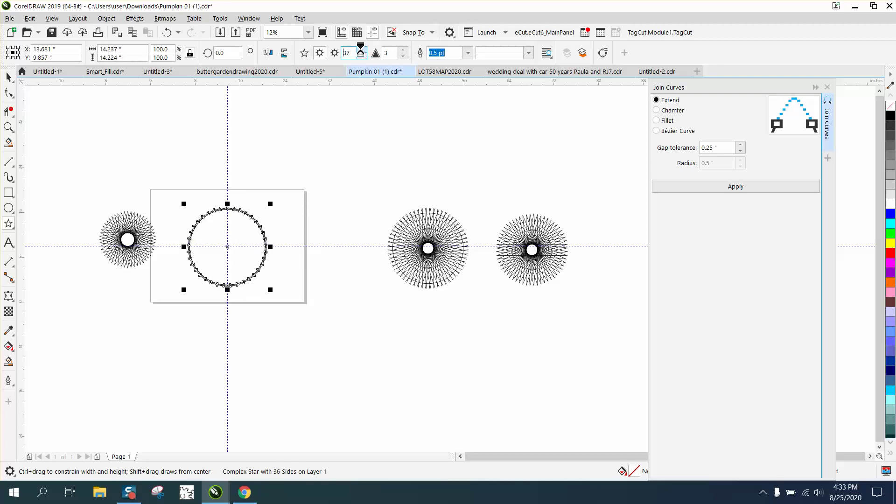
# - Raise the sharpness a few steps and increase the star's points to 60
pyautogui.click(403, 50)
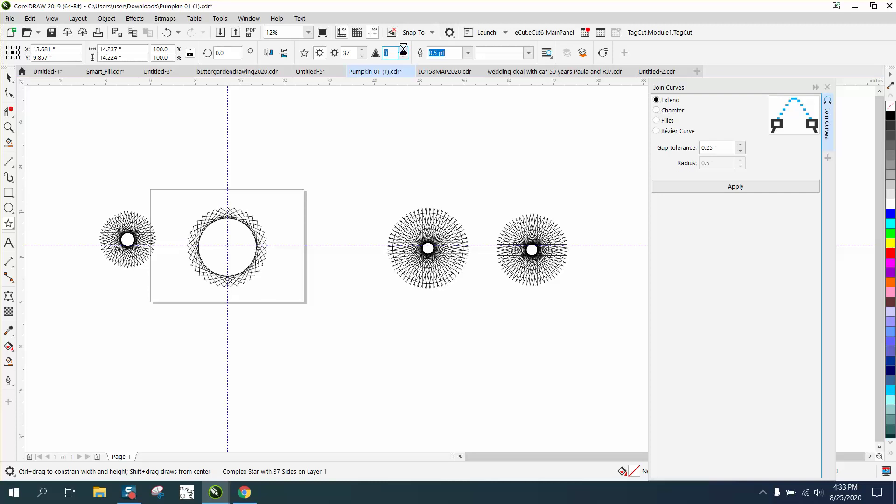
pyautogui.click(403, 51)
pyautogui.click(404, 51)
pyautogui.click(404, 51)
pyautogui.click(404, 51)
pyautogui.click(404, 50)
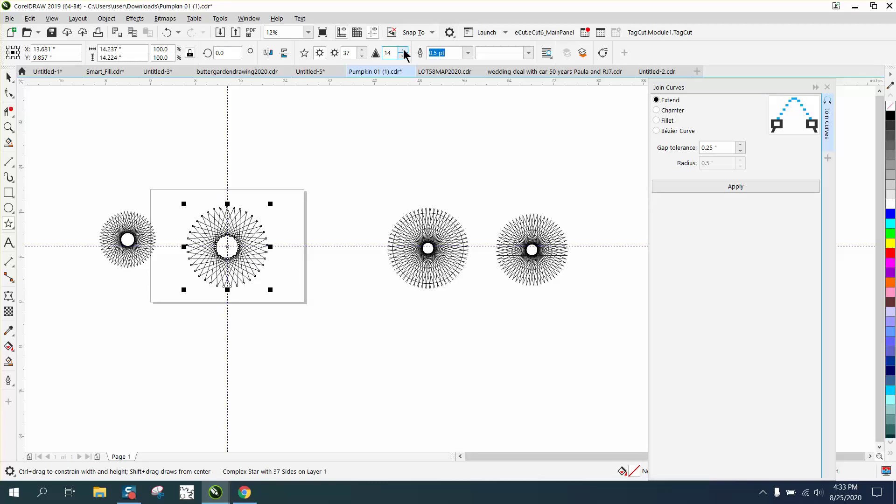
pyautogui.click(362, 49)
pyautogui.click(362, 49)
pyautogui.click(362, 49)
pyautogui.click(361, 49)
pyautogui.click(362, 49)
pyautogui.click(362, 49)
pyautogui.click(362, 49)
pyautogui.click(362, 49)
pyautogui.click(362, 49)
pyautogui.click(362, 49)
pyautogui.click(362, 49)
pyautogui.click(361, 49)
pyautogui.click(362, 49)
pyautogui.click(361, 49)
pyautogui.click(362, 49)
pyautogui.click(362, 49)
pyautogui.click(362, 49)
pyautogui.click(361, 49)
pyautogui.click(362, 49)
pyautogui.click(362, 49)
pyautogui.click(361, 49)
pyautogui.click(362, 49)
pyautogui.click(362, 49)
# - Sharpen the star to 24, shrinking the open circle at its centre
pyautogui.click(405, 50)
pyautogui.click(404, 50)
pyautogui.click(404, 50)
pyautogui.click(405, 49)
pyautogui.click(405, 50)
pyautogui.click(404, 50)
pyautogui.click(405, 50)
pyautogui.click(404, 50)
pyautogui.click(405, 50)
pyautogui.click(405, 50)
# - Zoom in on the complex star and delete the vertical guideline through its centre
pyautogui.click(9, 129)
pyautogui.moveTo(180, 193); pyautogui.dragTo(319, 281)
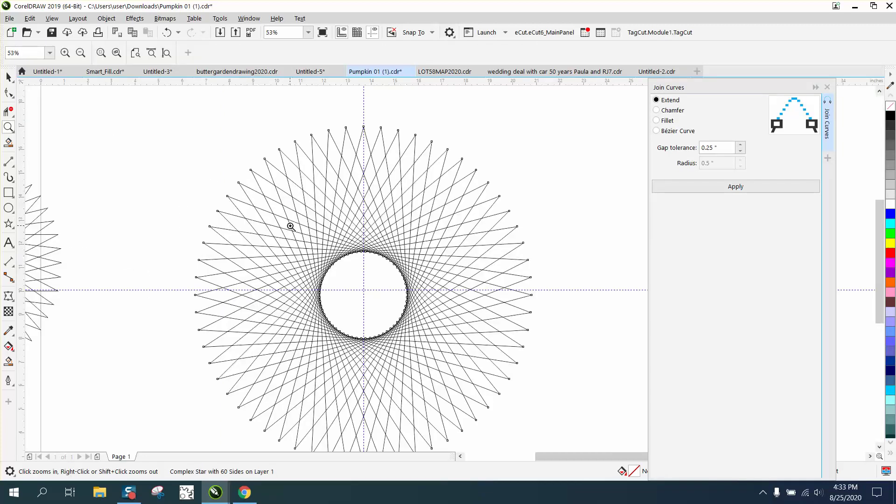
pyautogui.click(9, 76)
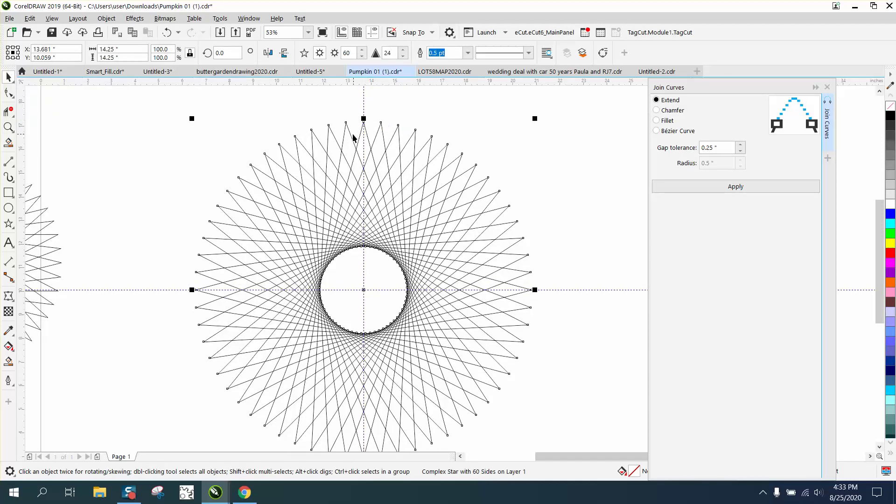
pyautogui.click(535, 166)
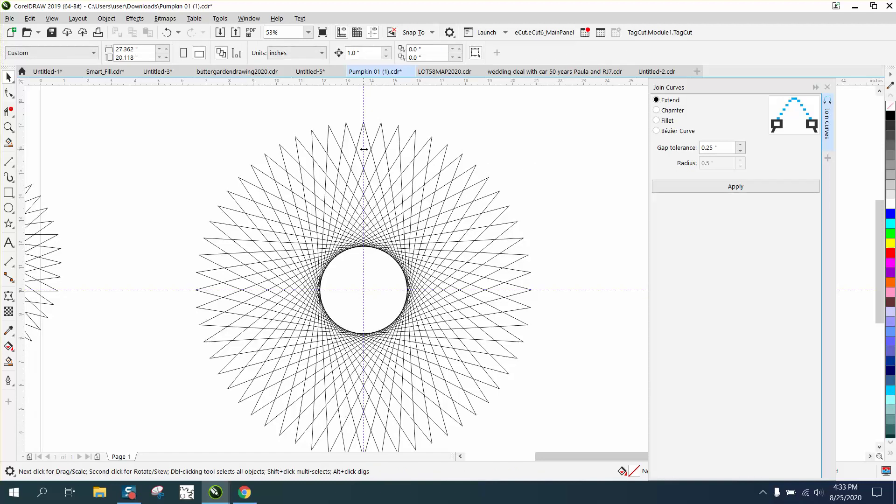
pyautogui.moveTo(364, 149); pyautogui.dragTo(362, 149)
pyautogui.press('Delete')
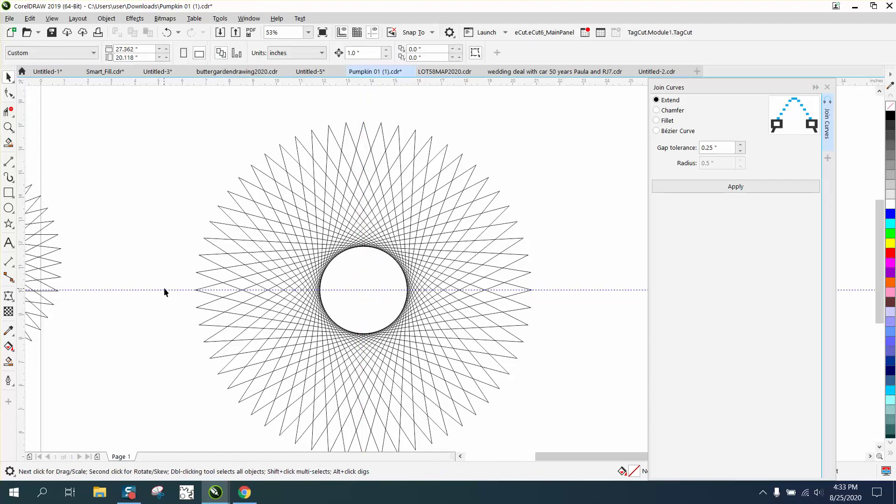
# - Delete the horizontal guideline and Smart Fill the star's top diamond solid black
pyautogui.click(164, 290)
pyautogui.press('Delete')
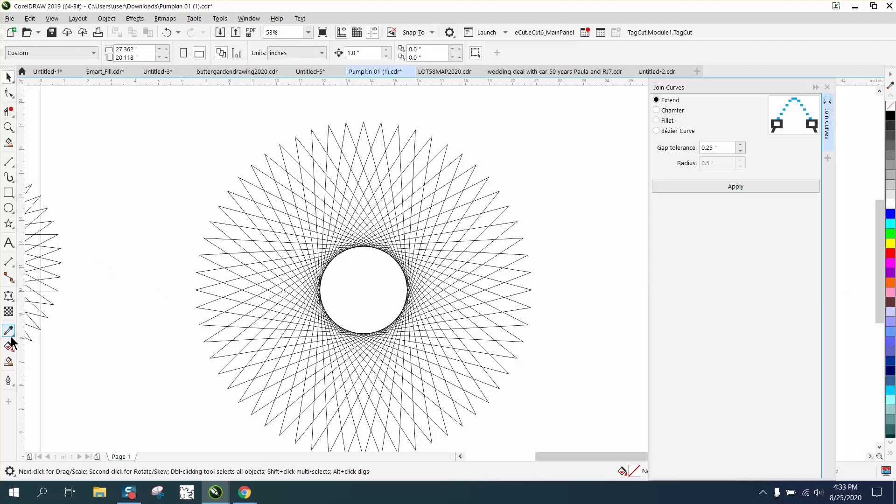
pyautogui.click(8, 361)
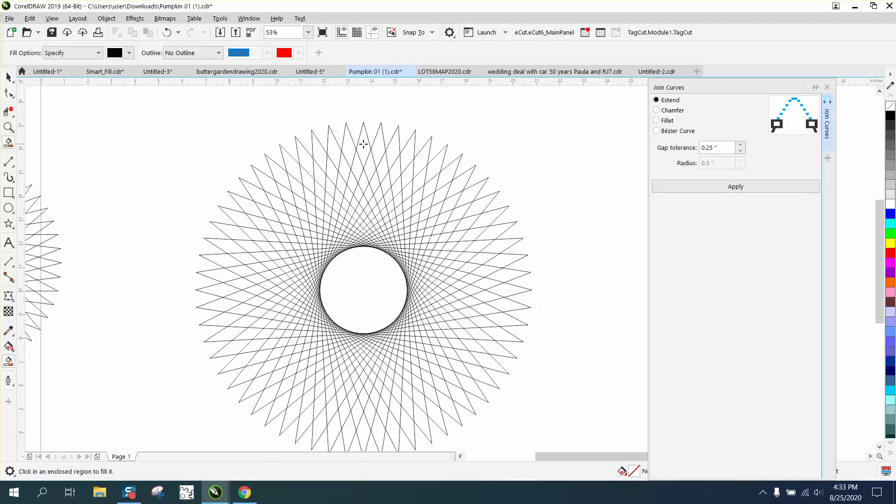
pyautogui.click(363, 144)
pyautogui.click(9, 76)
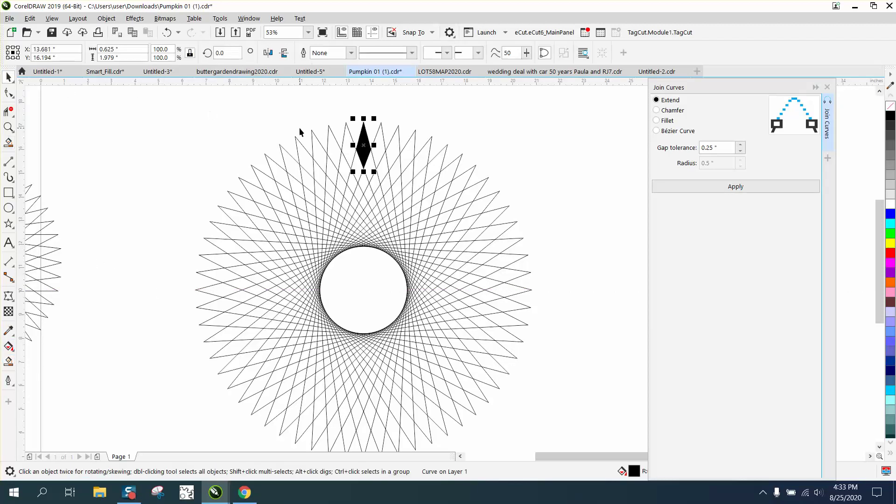
# - Close the Join Curves docker and open the Transform docker from Window > Dockers
pyautogui.click(827, 87)
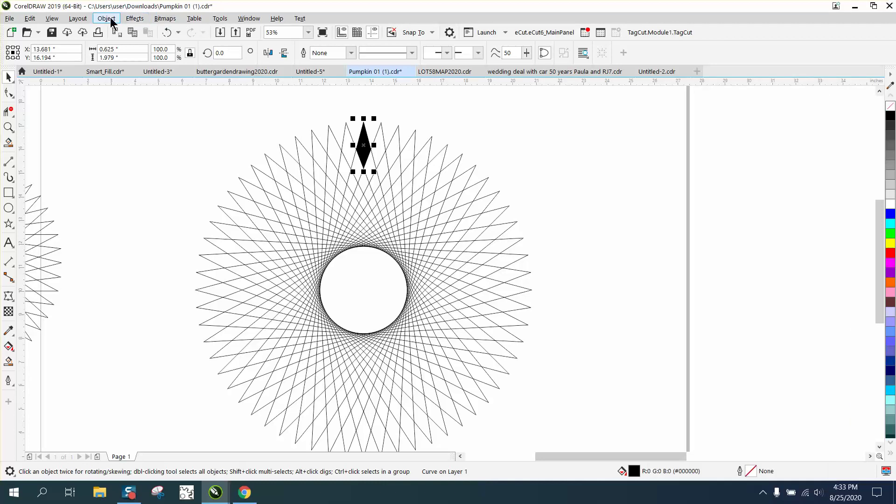
pyautogui.click(249, 18)
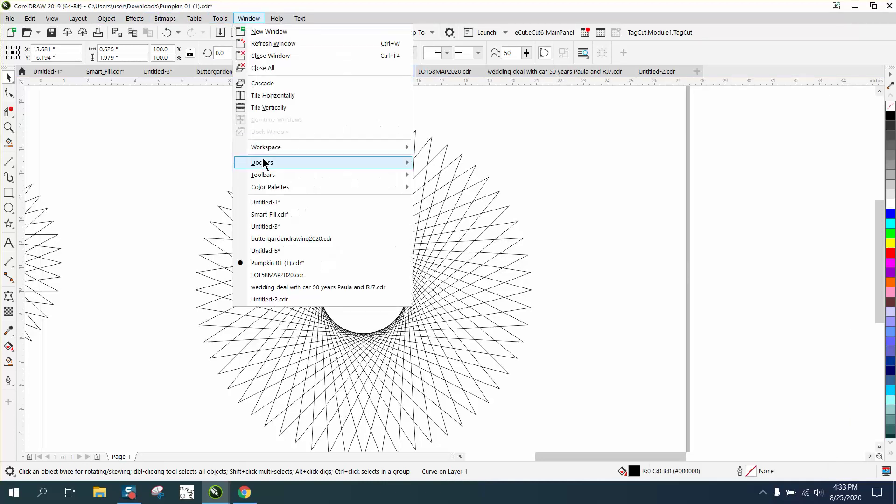
pyautogui.moveTo(273, 164)
pyautogui.click(522, 126)
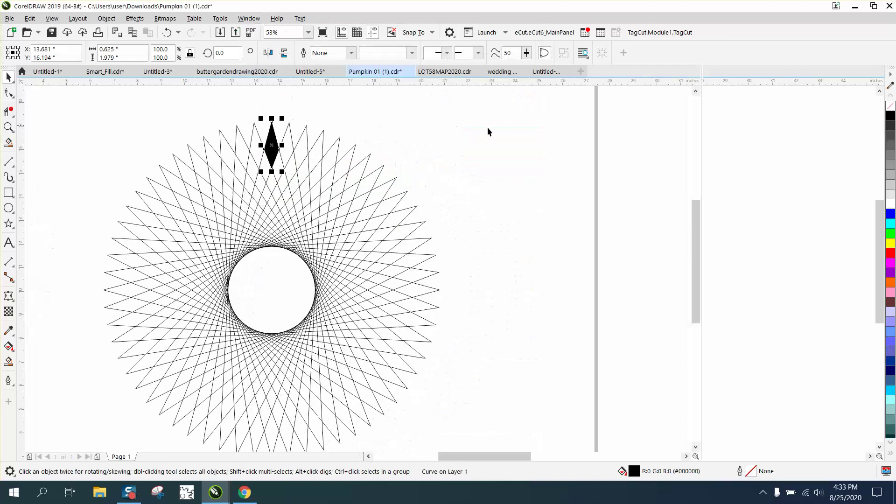
# - Centre the top diamond's rotation on the circle and make 59 copies rotated 6° apart
pyautogui.click(272, 146)
pyautogui.moveTo(272, 145); pyautogui.dragTo(272, 288)
pyautogui.click(407, 93)
pyautogui.click(272, 146)
pyautogui.doubleClick(274, 147)
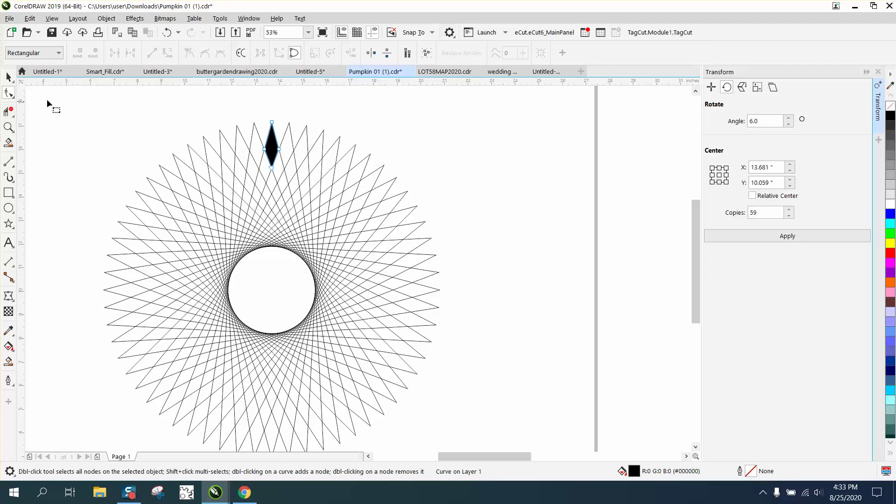
pyautogui.click(9, 78)
pyautogui.click(275, 145)
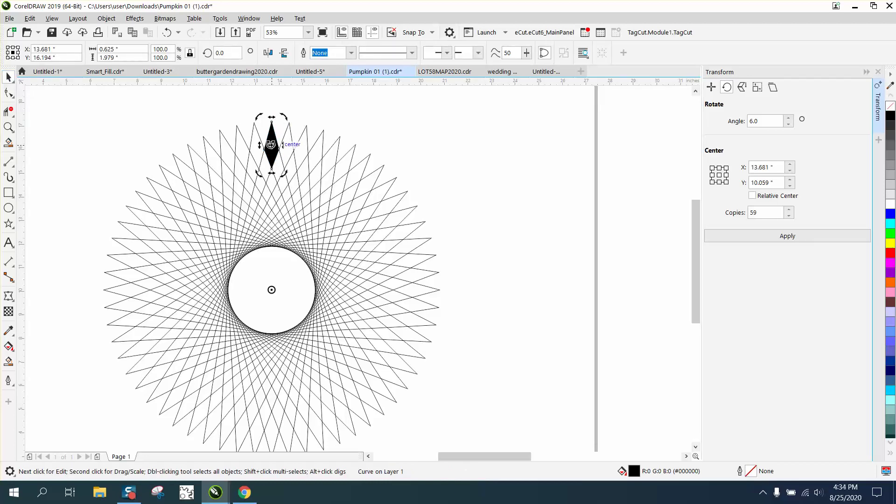
pyautogui.click(767, 124)
pyautogui.click(788, 236)
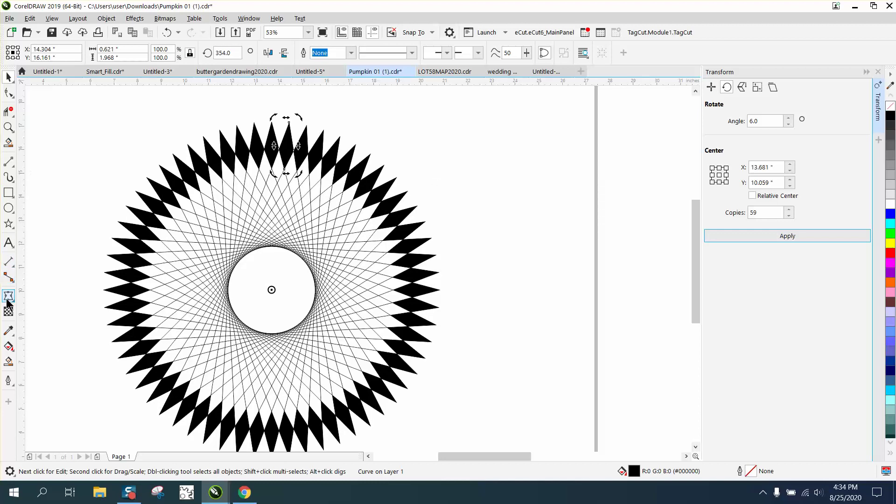
pyautogui.click(9, 362)
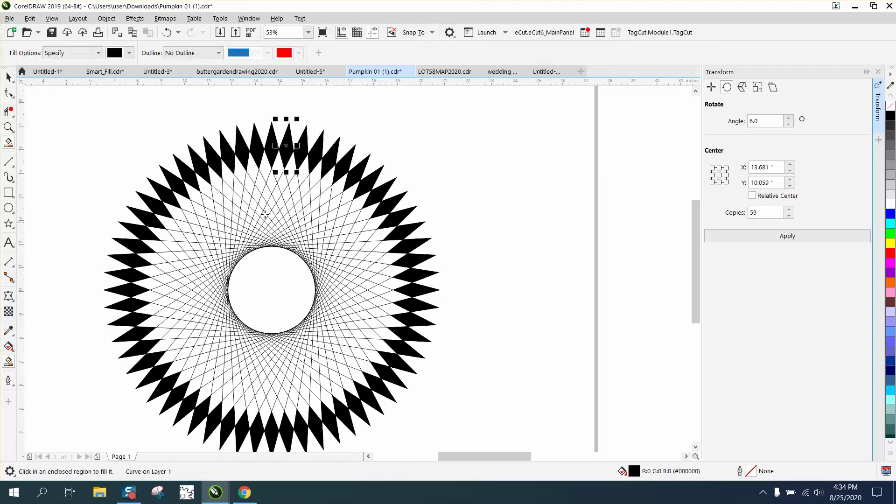
# - Fill the inner top diamond black, centre its rotation on the circle, and apply 59 rotated copies
pyautogui.click(272, 182)
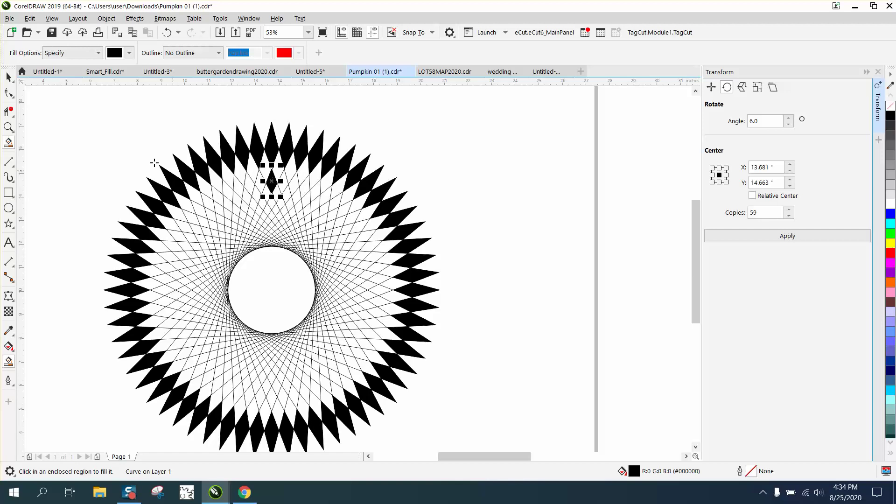
pyautogui.click(8, 77)
pyautogui.click(278, 182)
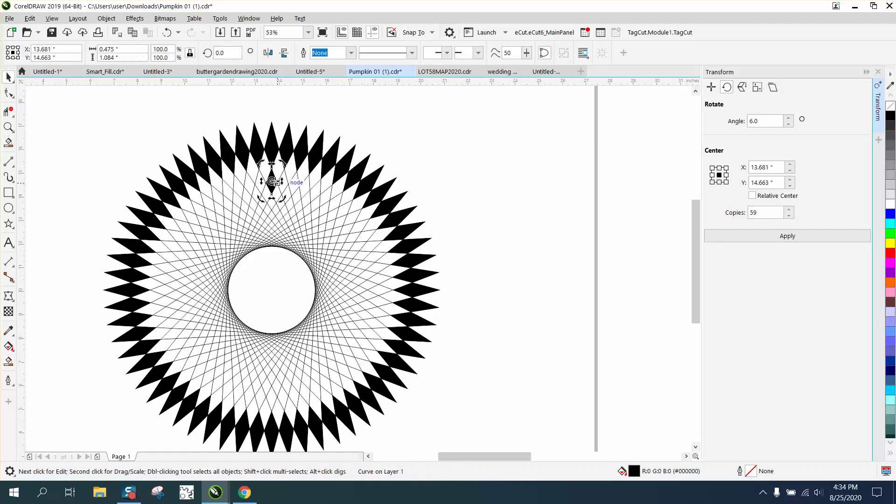
pyautogui.moveTo(271, 181); pyautogui.dragTo(272, 289)
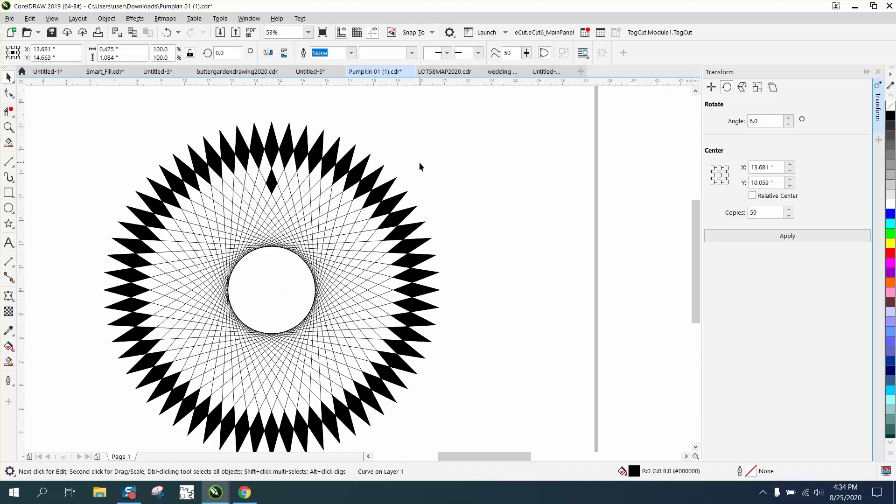
pyautogui.click(402, 173)
pyautogui.click(272, 182)
pyautogui.click(272, 182)
pyautogui.click(778, 238)
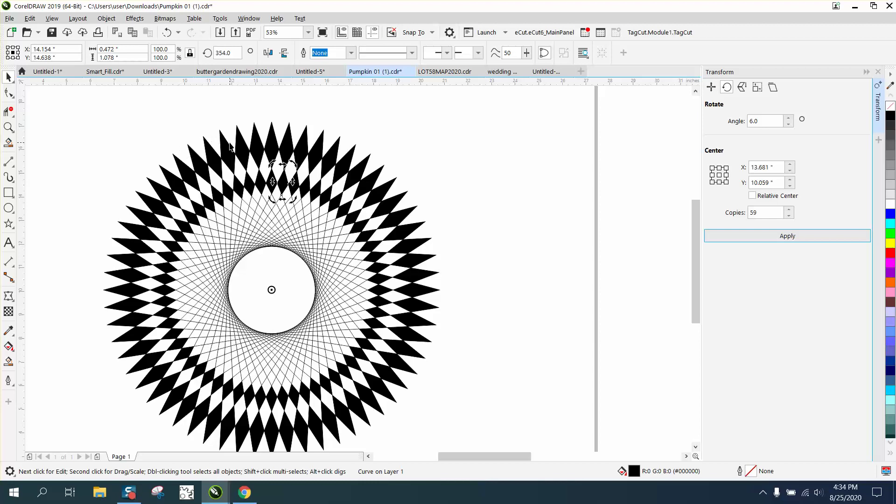
pyautogui.scroll(-2, 229, 146)
# - Select the whole starburst, set its outline to No Color, and zoom in on the diamond rings
pyautogui.moveTo(146, 113)
pyautogui.mouseDown()
pyautogui.moveTo(213, 224)
pyautogui.moveTo(388, 296)
pyautogui.mouseUp()
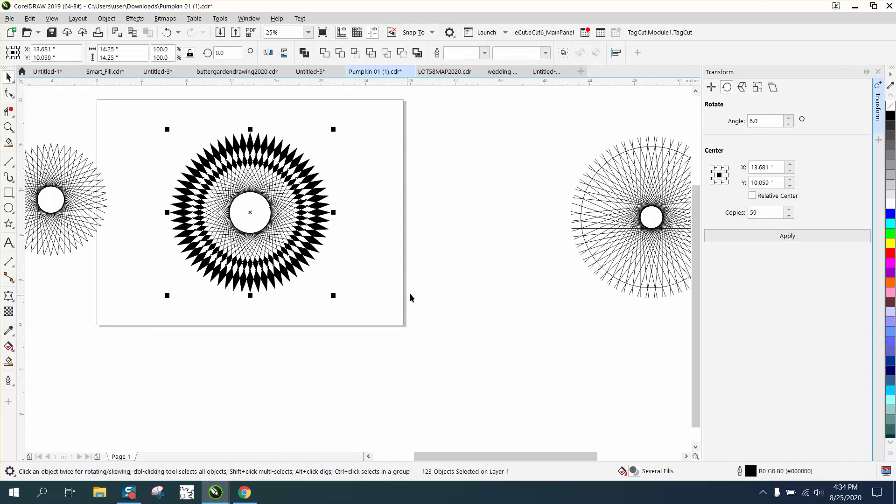
pyautogui.rightClick(891, 110)
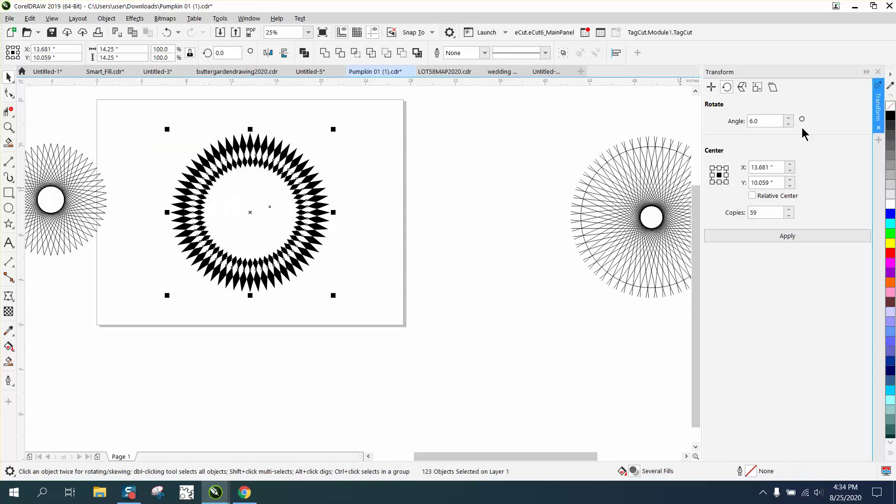
pyautogui.click(8, 127)
pyautogui.moveTo(165, 119); pyautogui.dragTo(387, 283)
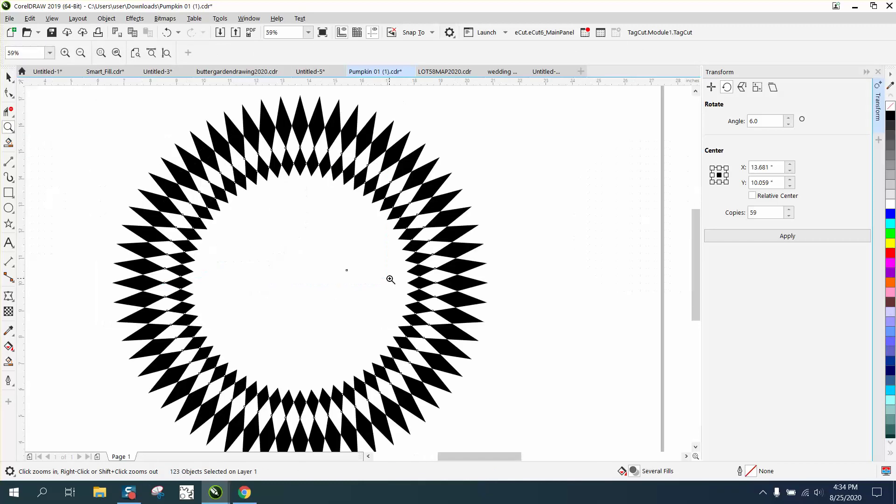
pyautogui.click(9, 77)
pyautogui.click(46, 100)
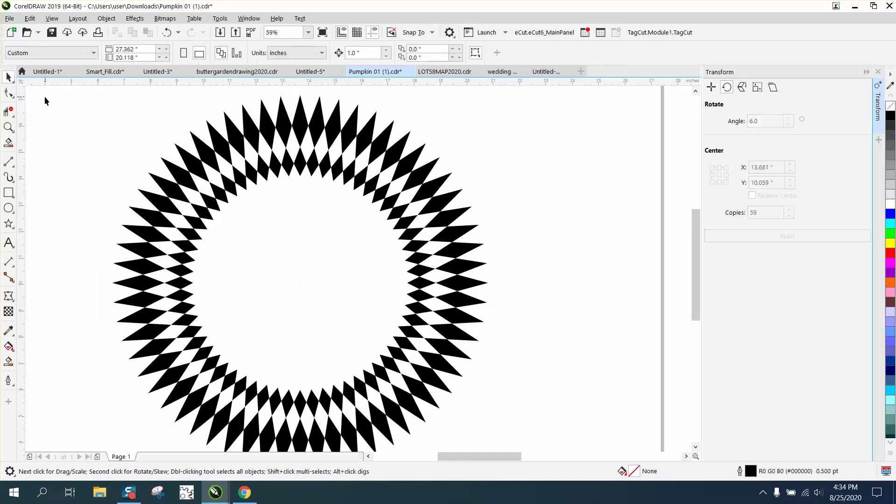